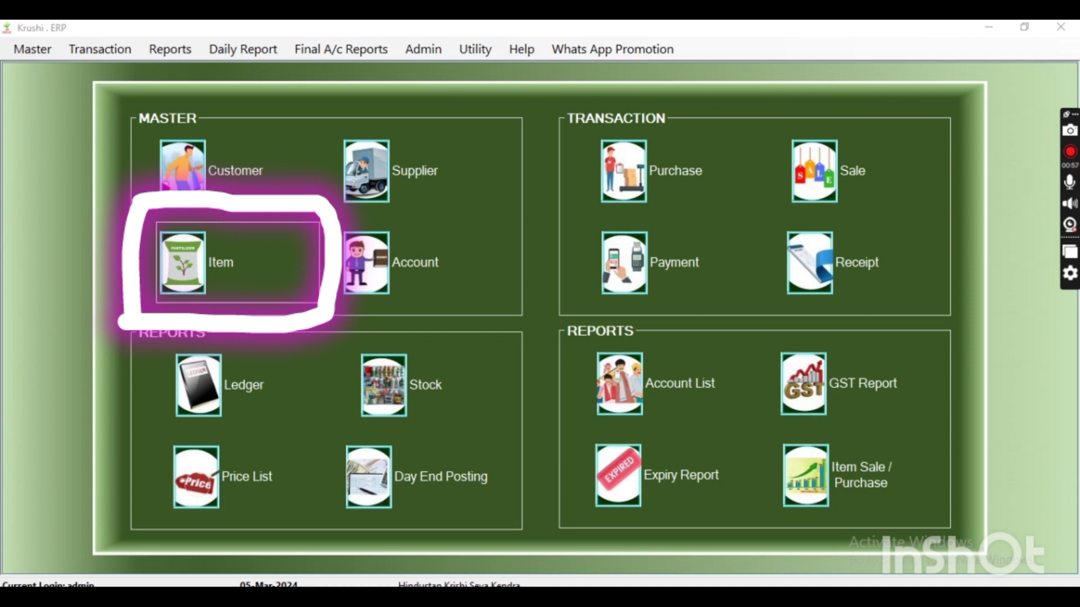
# Open the Item master form and enter Urea 45kg as the item name
pyautogui.click(204, 265)
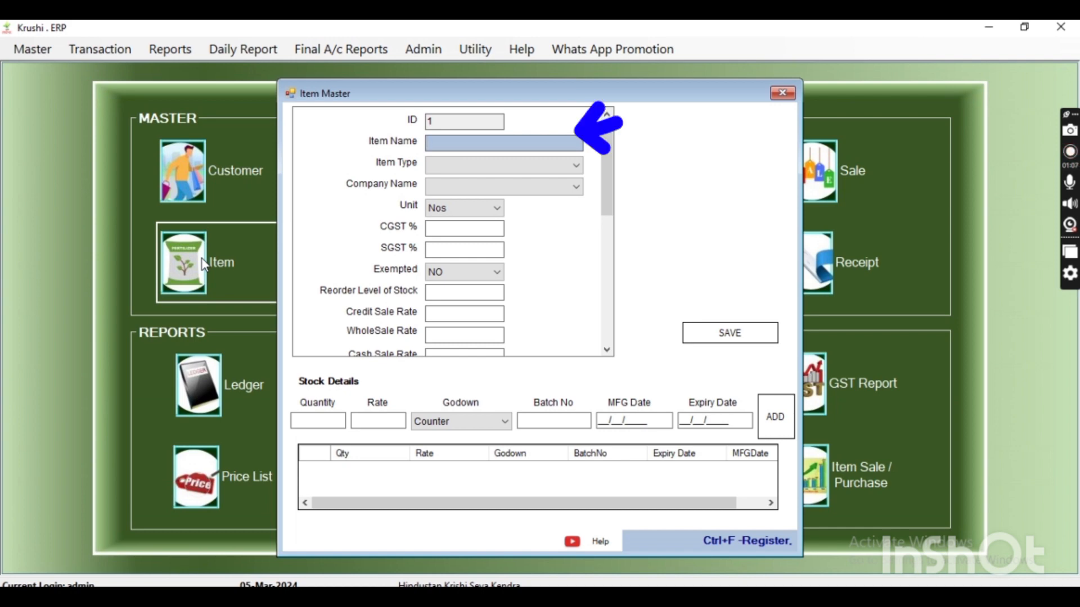
pyautogui.write('Urea 45kg')
pyautogui.press('Return')
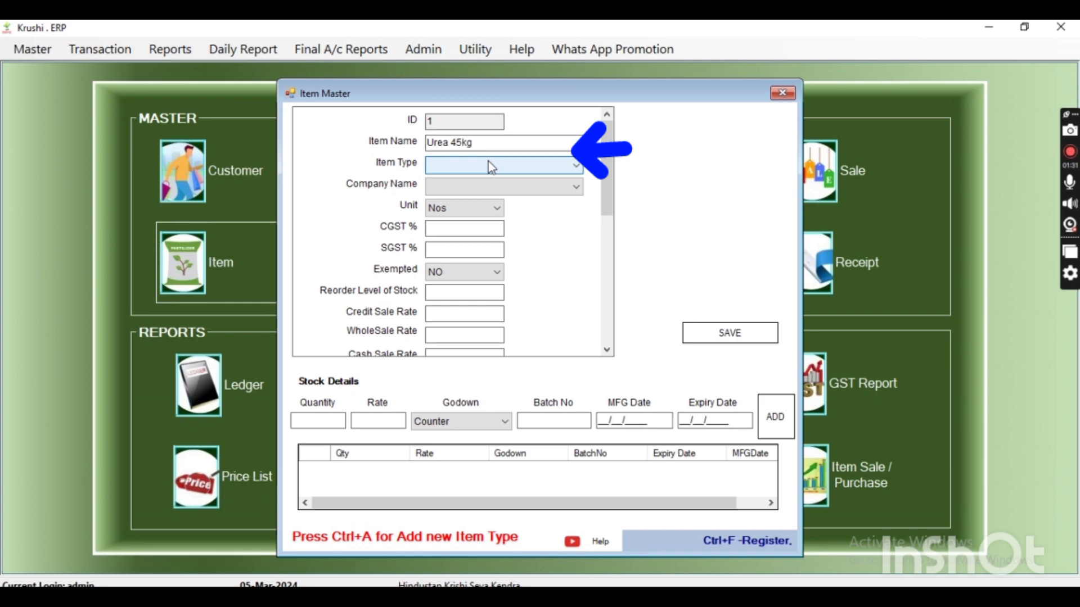
# Choose Fertilizers as the item type and check its CGST and SGST rates
pyautogui.click(491, 167)
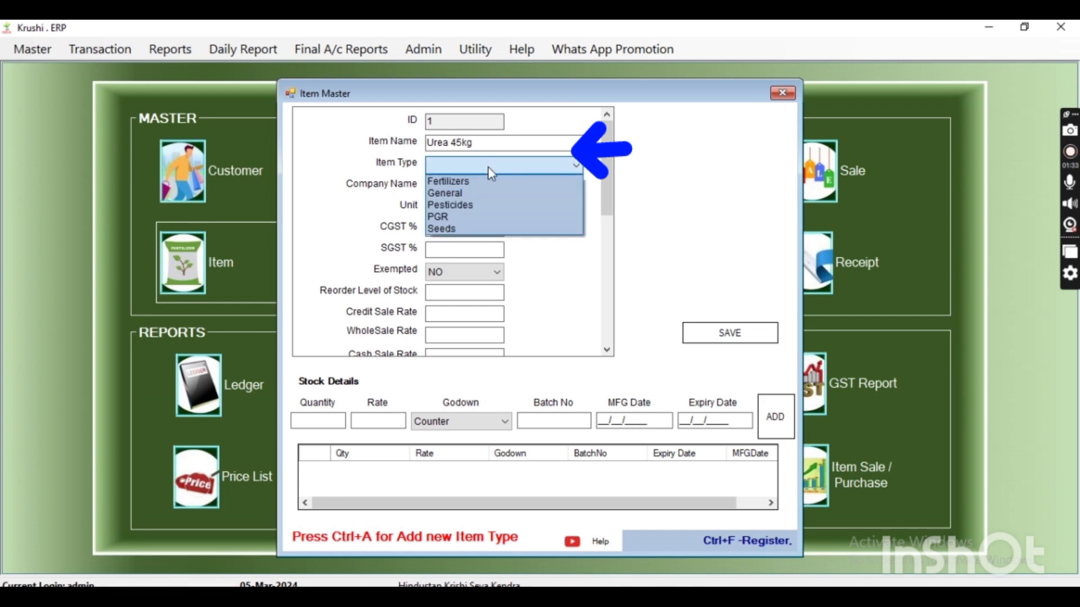
pyautogui.click(472, 182)
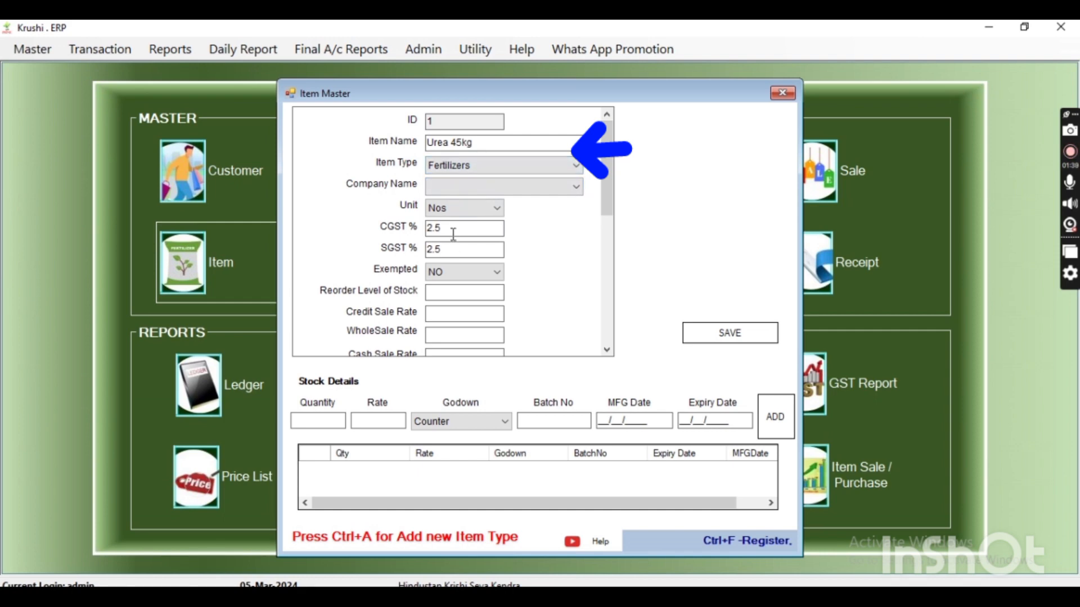
pyautogui.moveTo(451, 230); pyautogui.dragTo(395, 229)
pyautogui.doubleClick(444, 250)
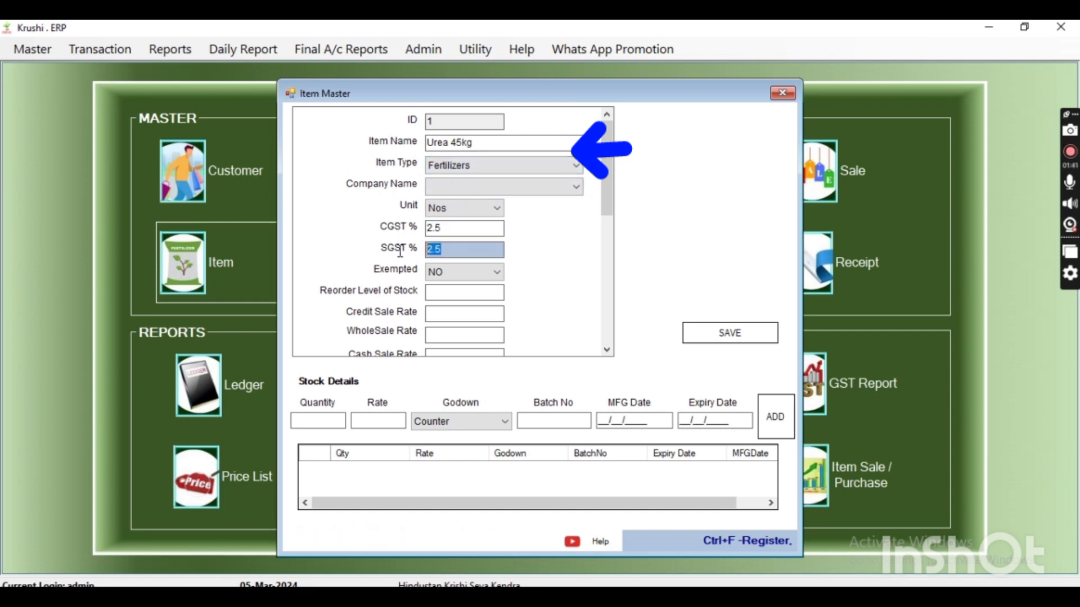
# Switch the item type to Pesticides and check the CGST and SGST rates it fills in
pyautogui.click(489, 168)
pyautogui.click(466, 205)
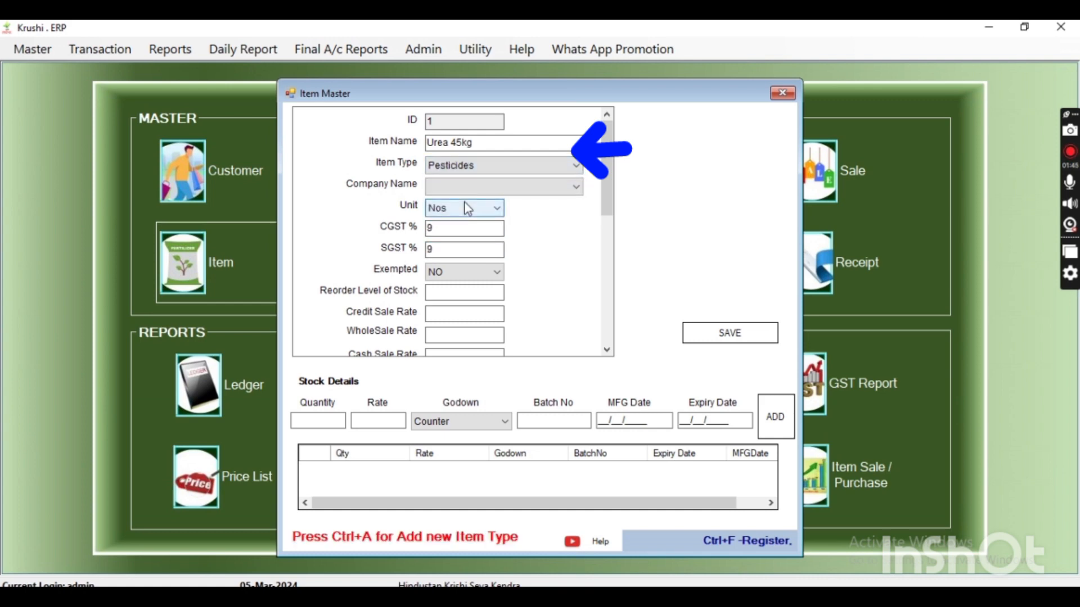
pyautogui.click(453, 230)
pyautogui.doubleClick(453, 229)
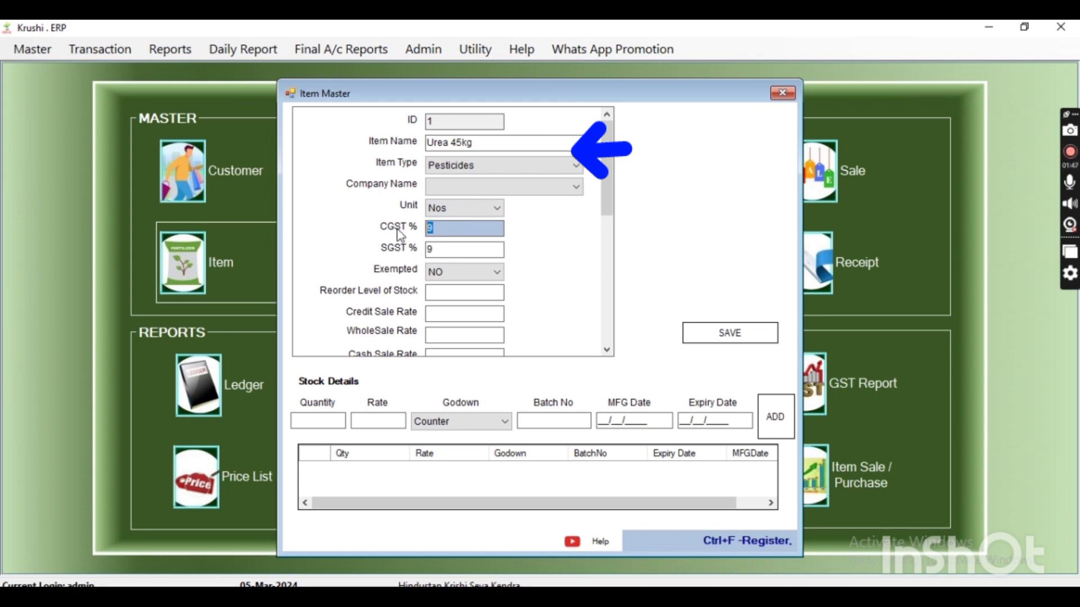
pyautogui.click(436, 249)
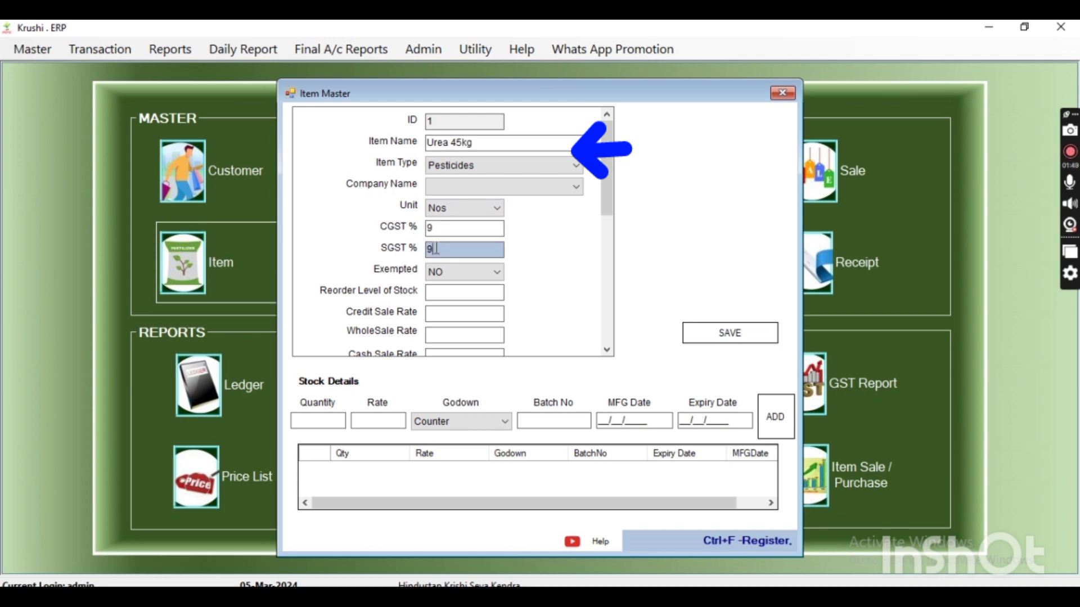
# Switch the item type to Seeds and look over the available item types
pyautogui.click(501, 164)
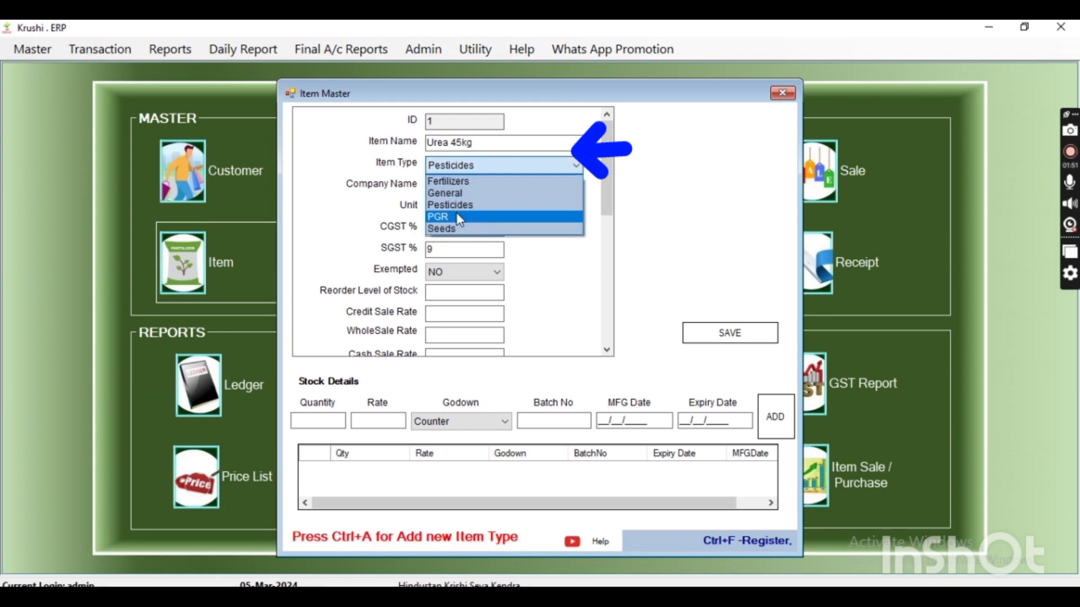
pyautogui.click(457, 228)
pyautogui.click(478, 165)
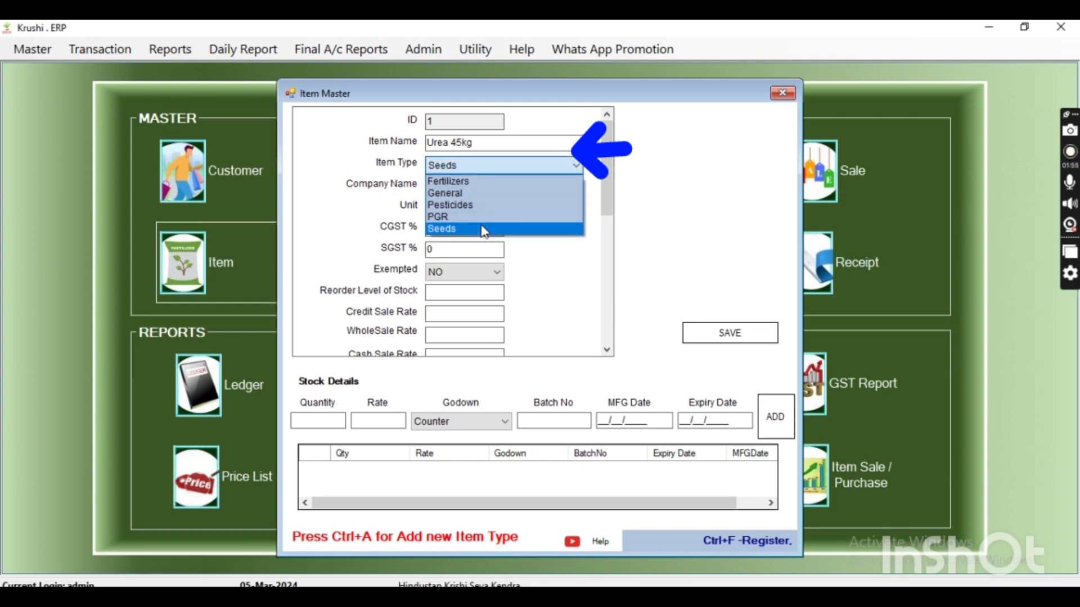
pyautogui.click(482, 166)
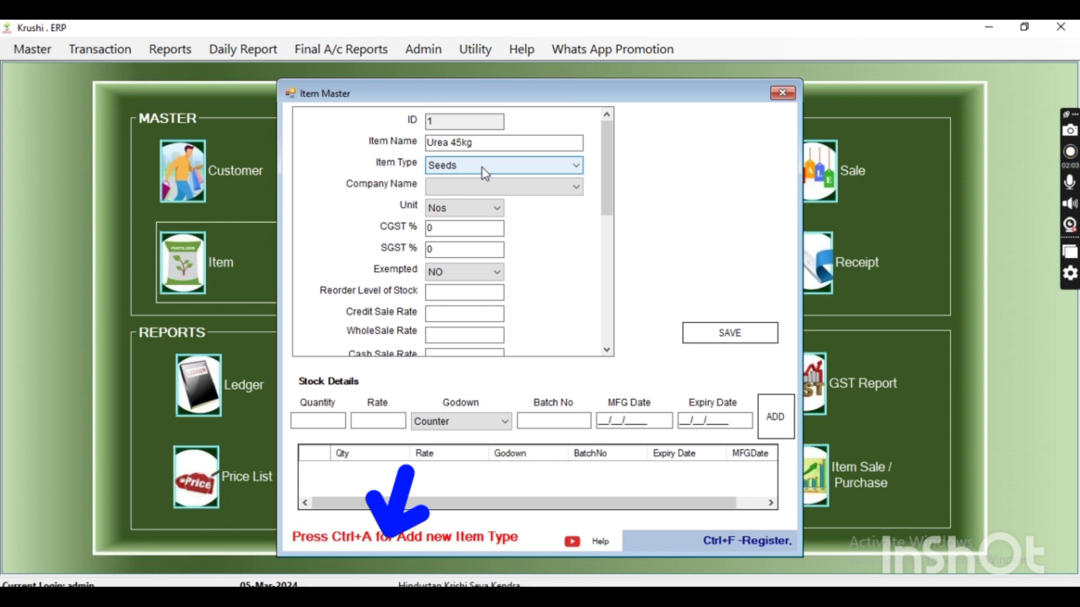
# Start a new item type named Herbicide with CGST 6% and SGST 6%
pyautogui.hotkey('ctrl', 'a')
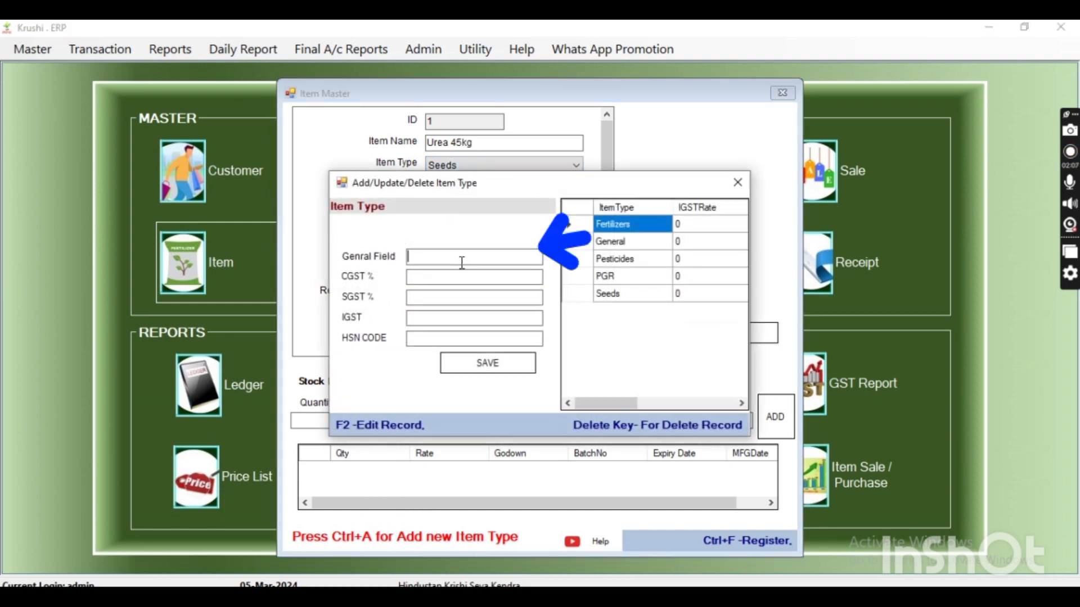
pyautogui.write('Herbicide')
pyautogui.press('Tab')
pyautogui.write('6')
pyautogui.press('Tab')
pyautogui.write('6')
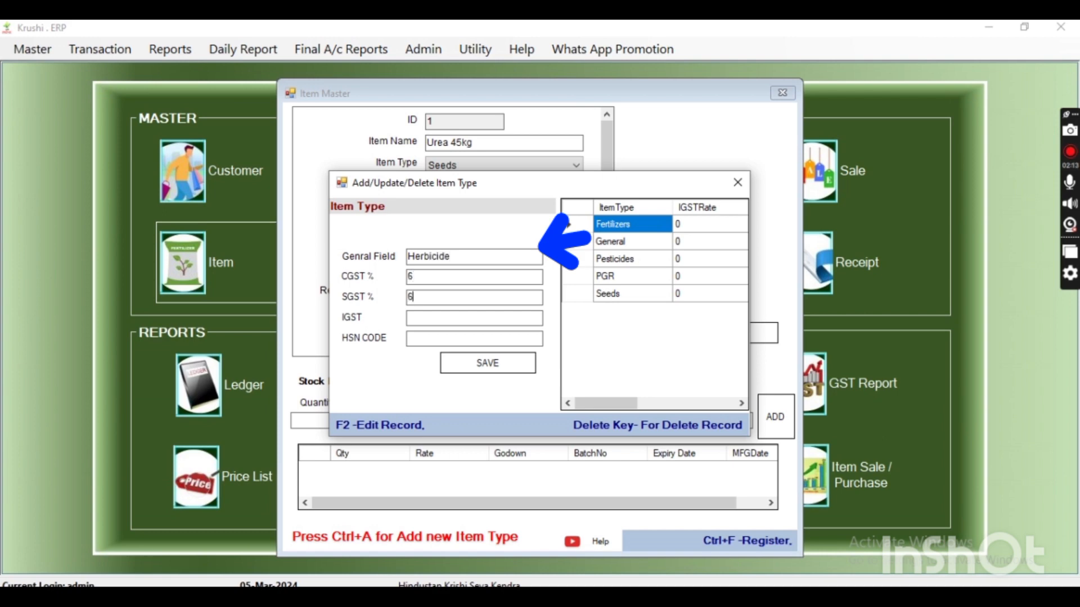
# Leave the IGST blank, enter HSN code 3208, save the new item type and return to the item form
pyautogui.press('Tab')
pyautogui.press('Tab')
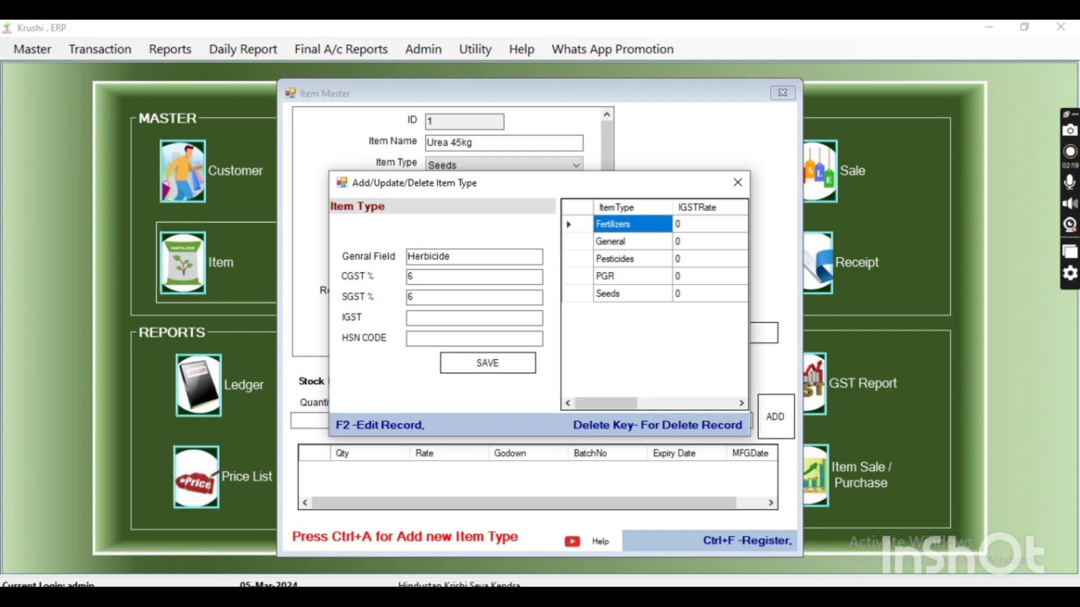
pyautogui.write('3208')
pyautogui.press('Return')
pyautogui.press('Return')
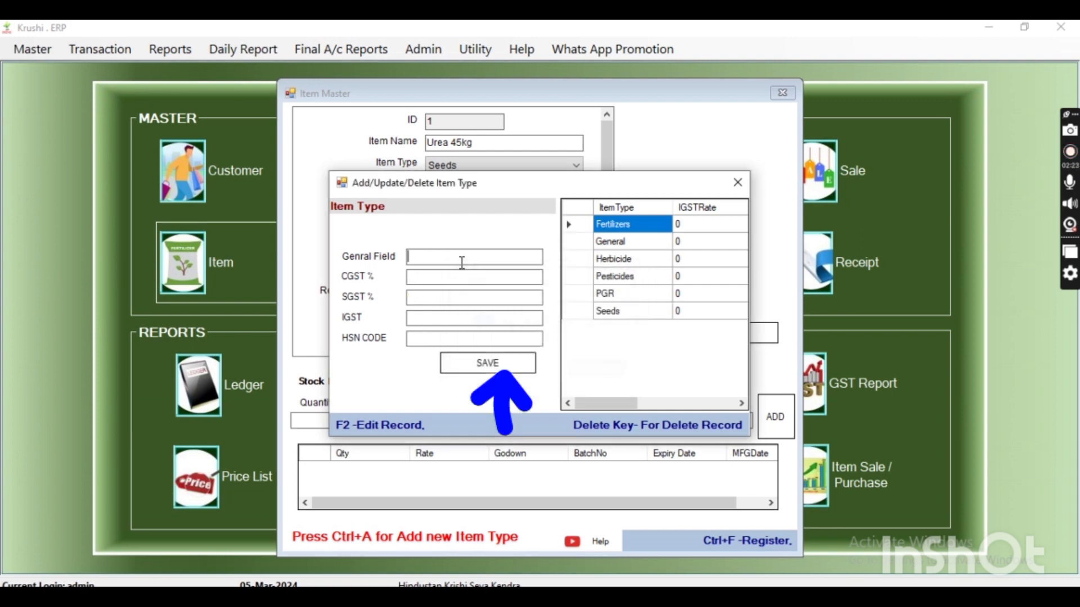
pyautogui.press('Escape')
# Set the item type to Fertilizers and add RCF as a new company for the item
pyautogui.click(491, 167)
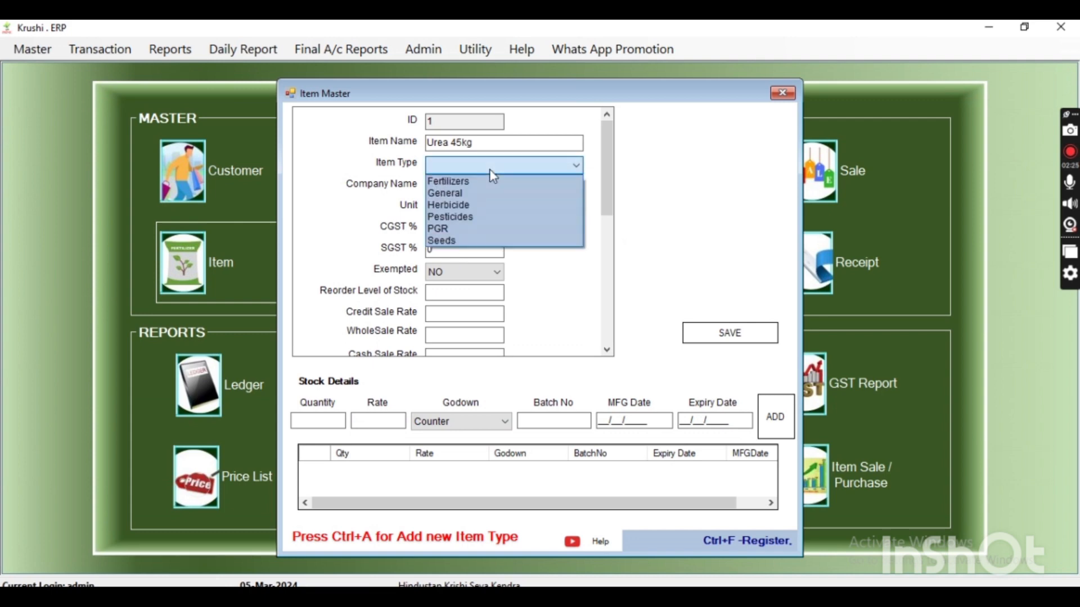
pyautogui.click(484, 180)
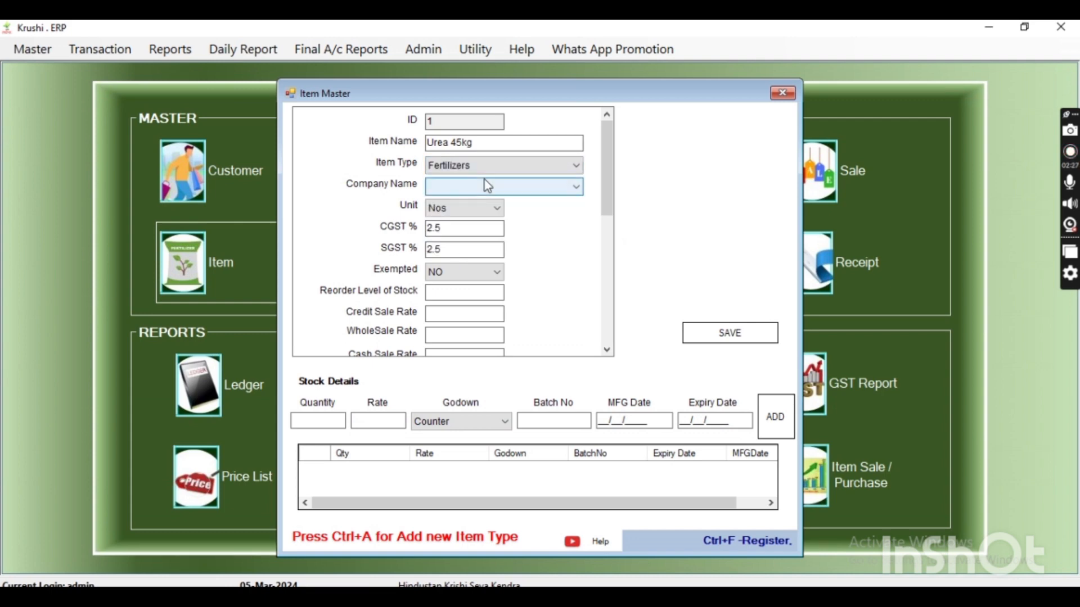
pyautogui.click(480, 187)
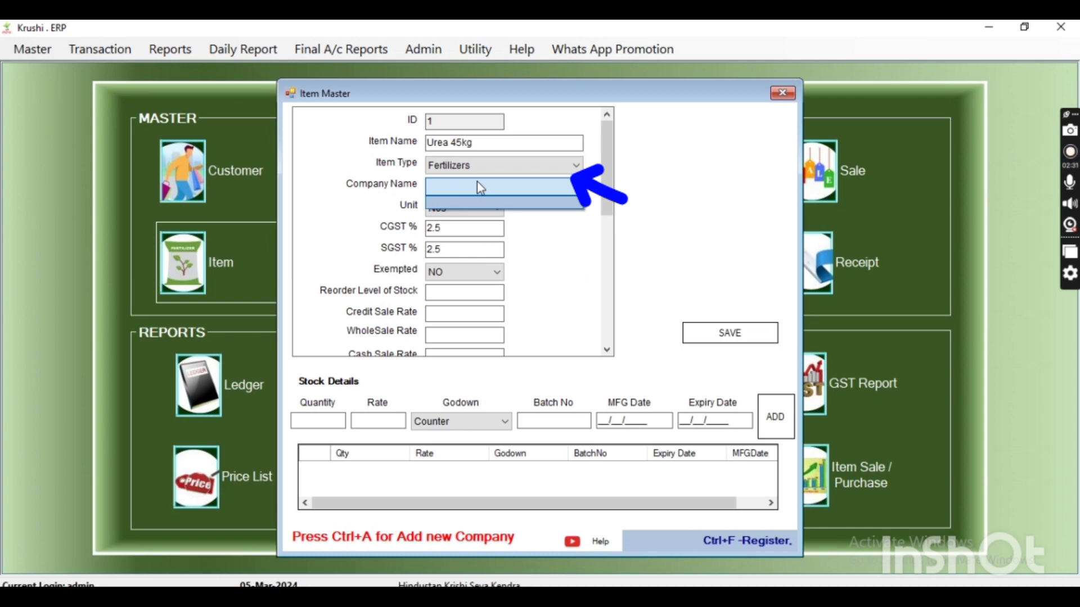
pyautogui.hotkey('ctrl', 'a')
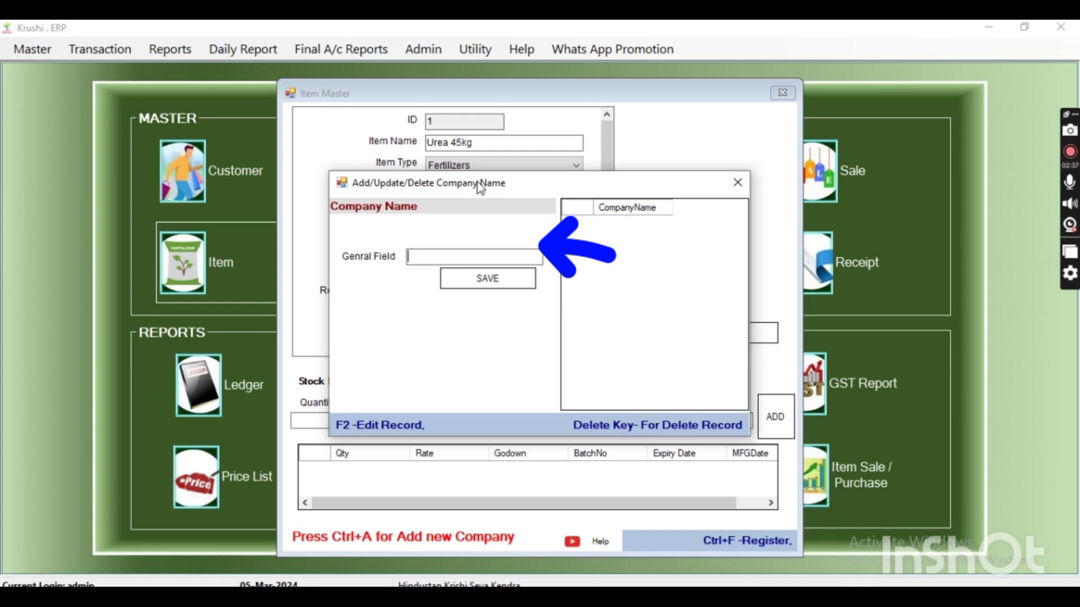
pyautogui.write('RCF')
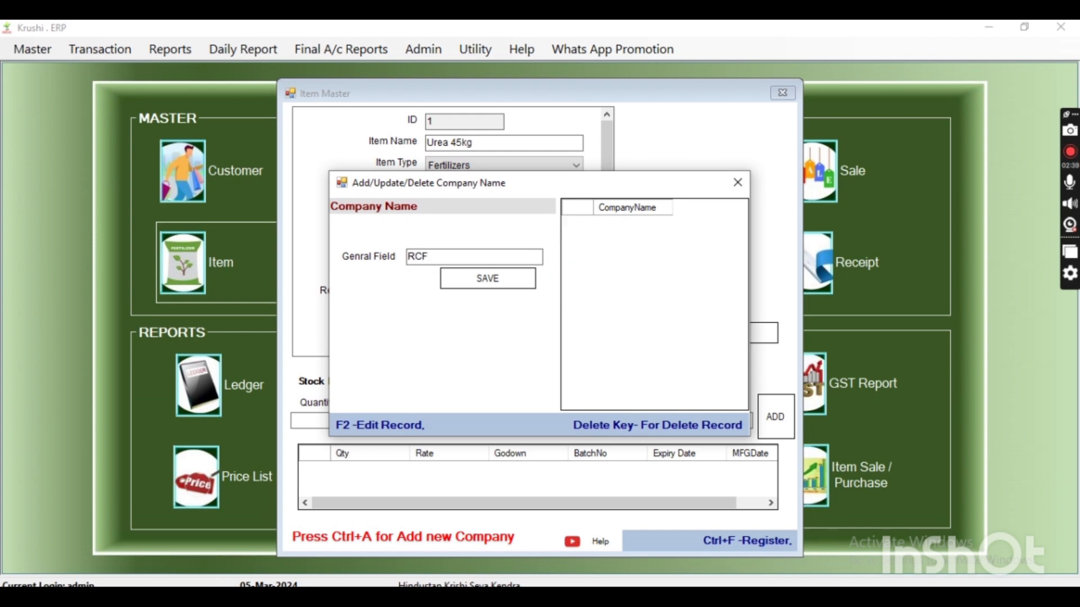
pyautogui.press('Return')
pyautogui.press('Return')
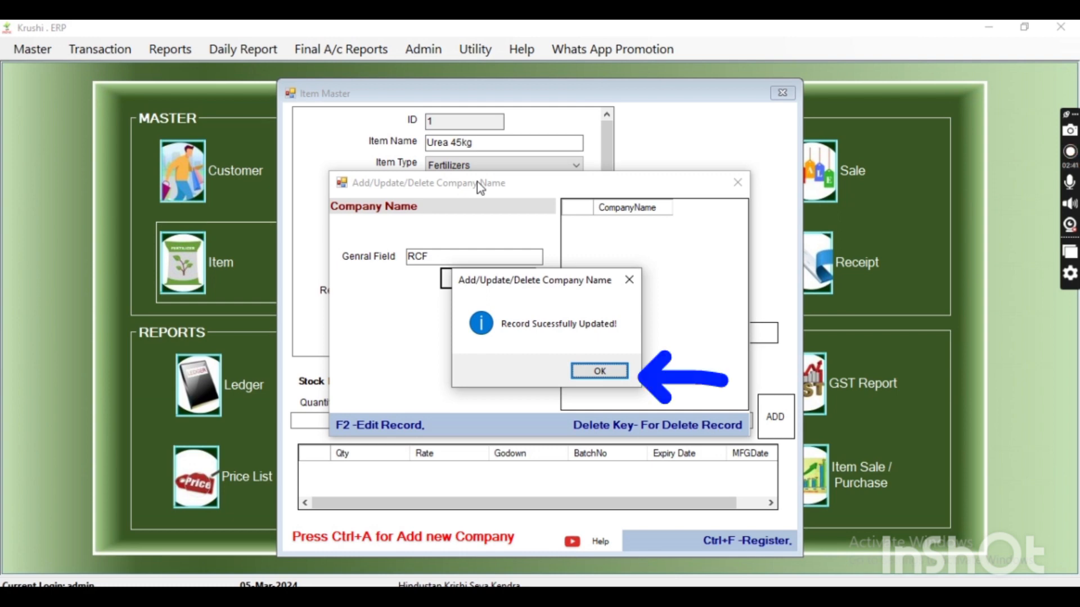
pyautogui.press('Return')
pyautogui.press('Escape')
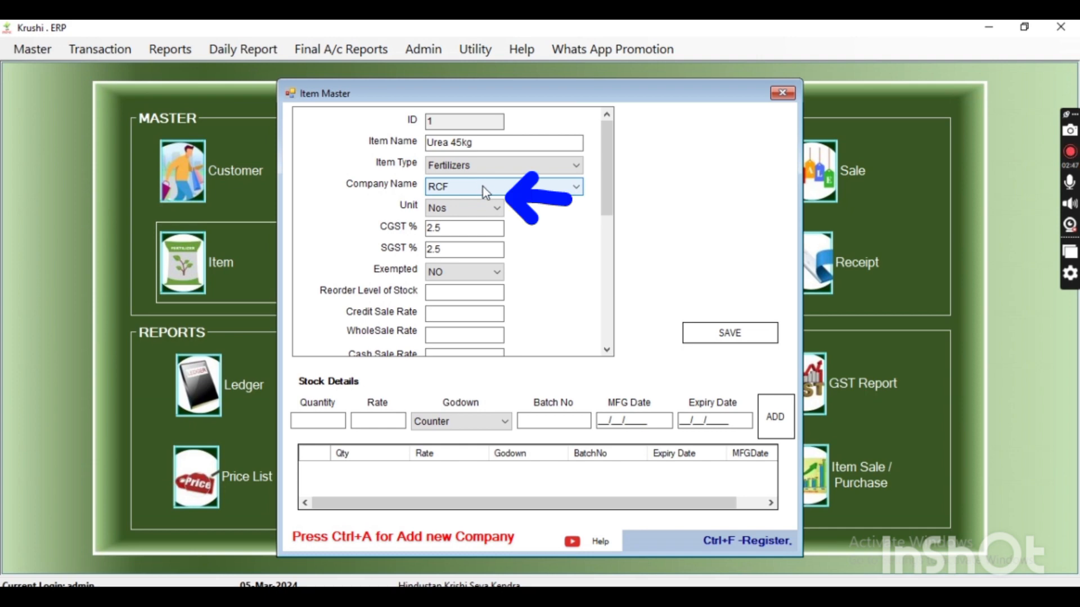
# Review the item's unit, CGST rate, name and GST exemption setting
pyautogui.click(481, 208)
pyautogui.click(480, 208)
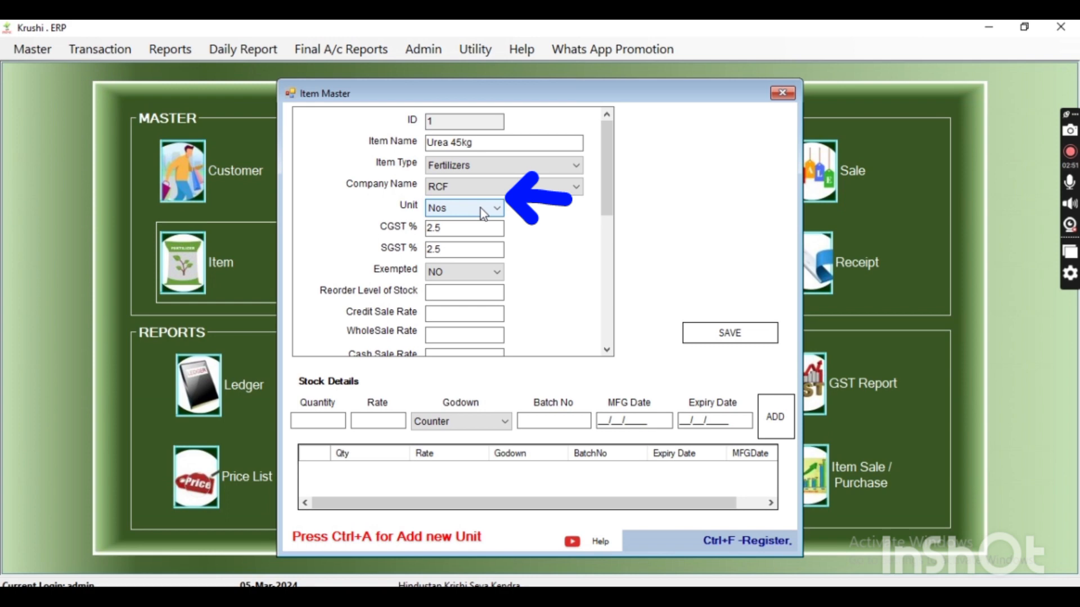
pyautogui.click(476, 228)
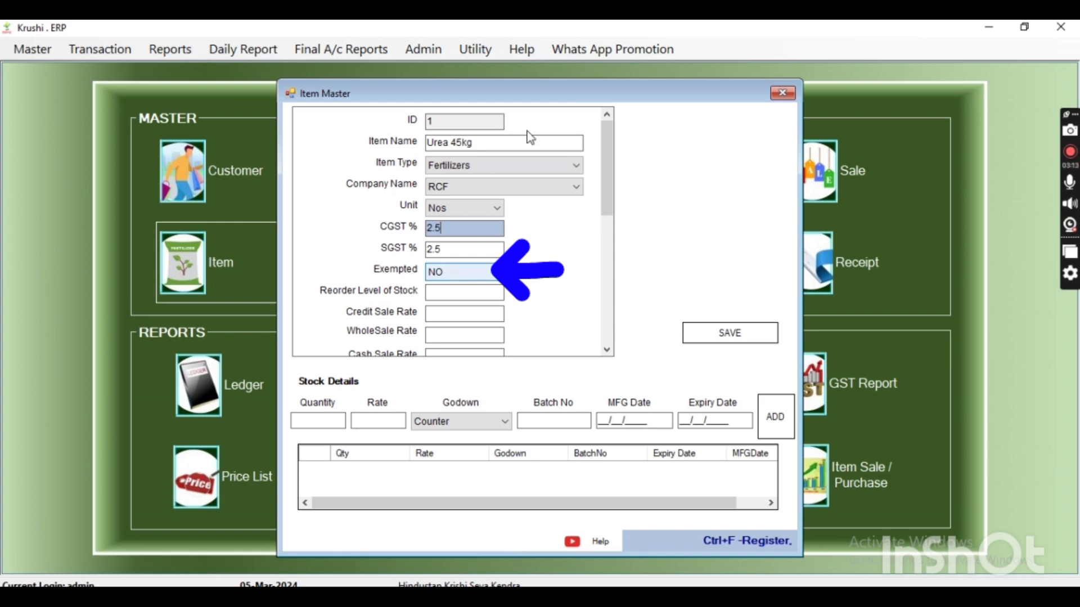
pyautogui.click(490, 144)
pyautogui.moveTo(468, 138); pyautogui.dragTo(386, 123)
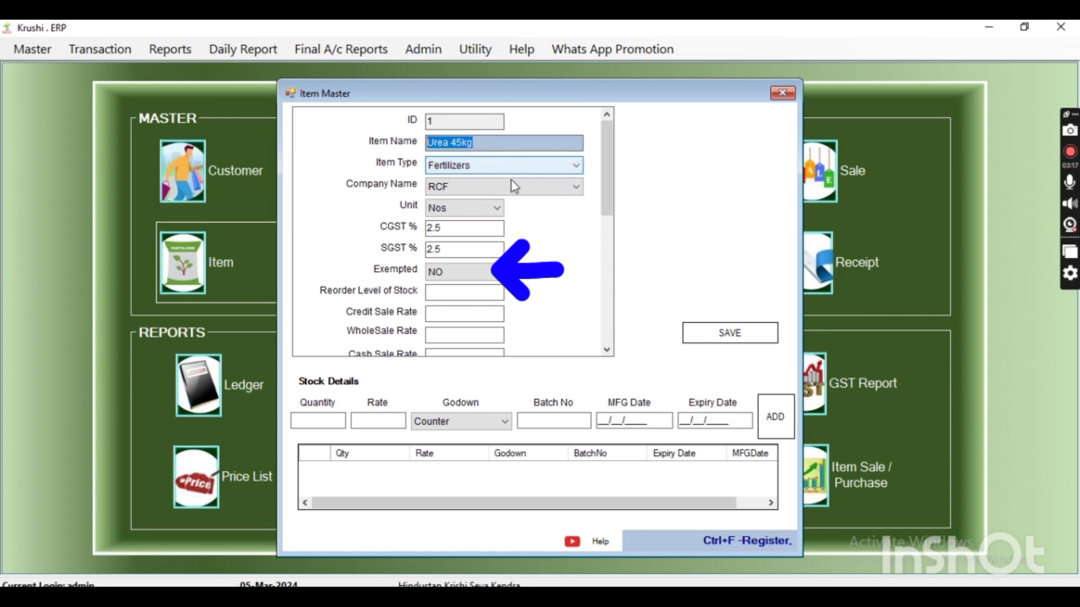
pyautogui.click(477, 276)
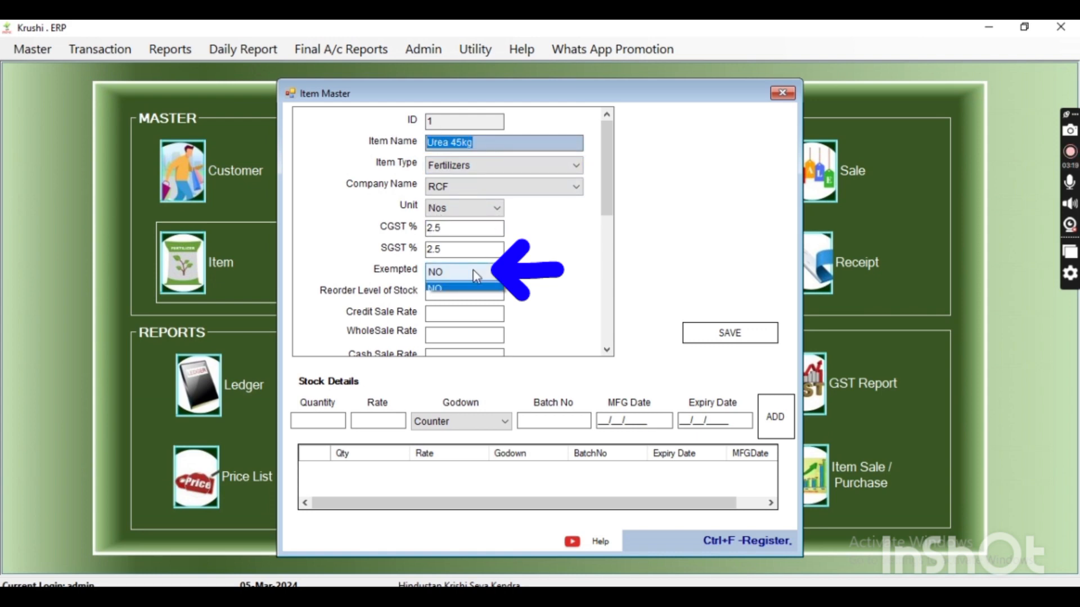
pyautogui.click(477, 275)
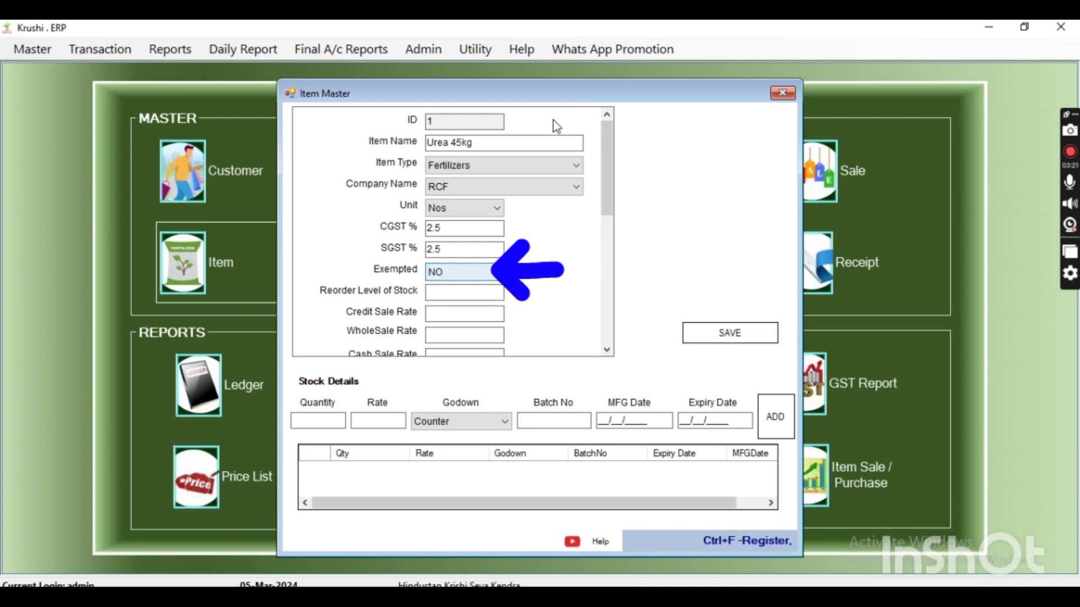
pyautogui.click(539, 144)
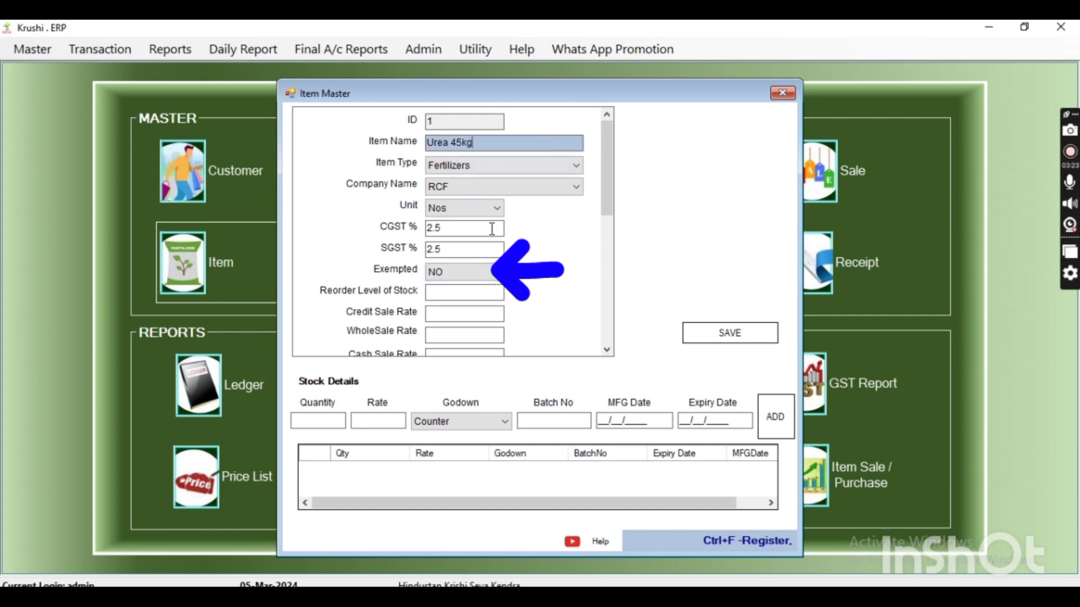
# Try the Exempted setting as YES and return it to NO
pyautogui.click(479, 275)
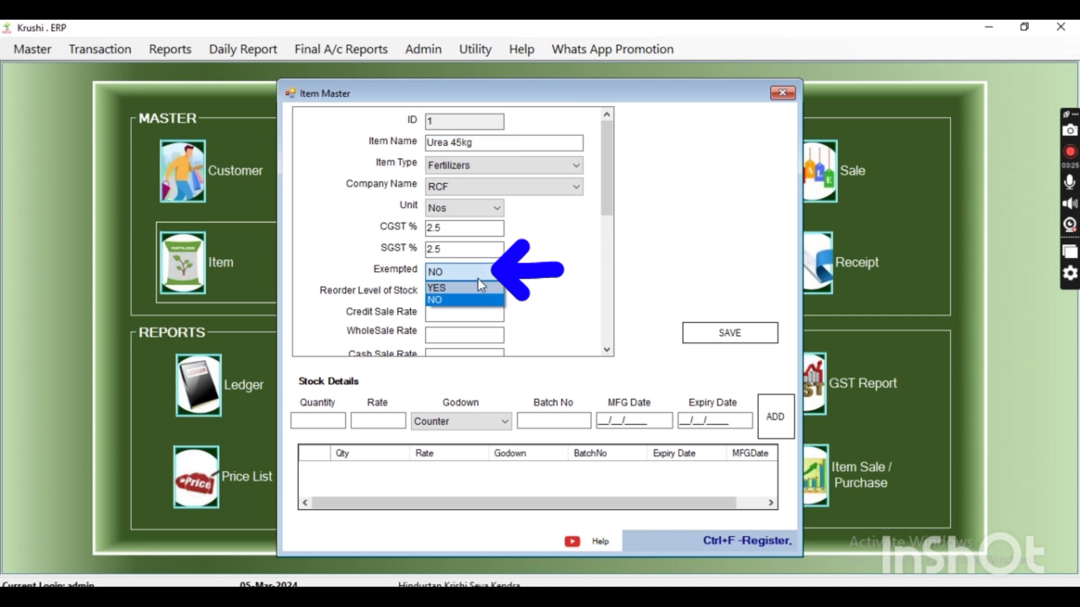
pyautogui.click(480, 293)
pyautogui.click(491, 274)
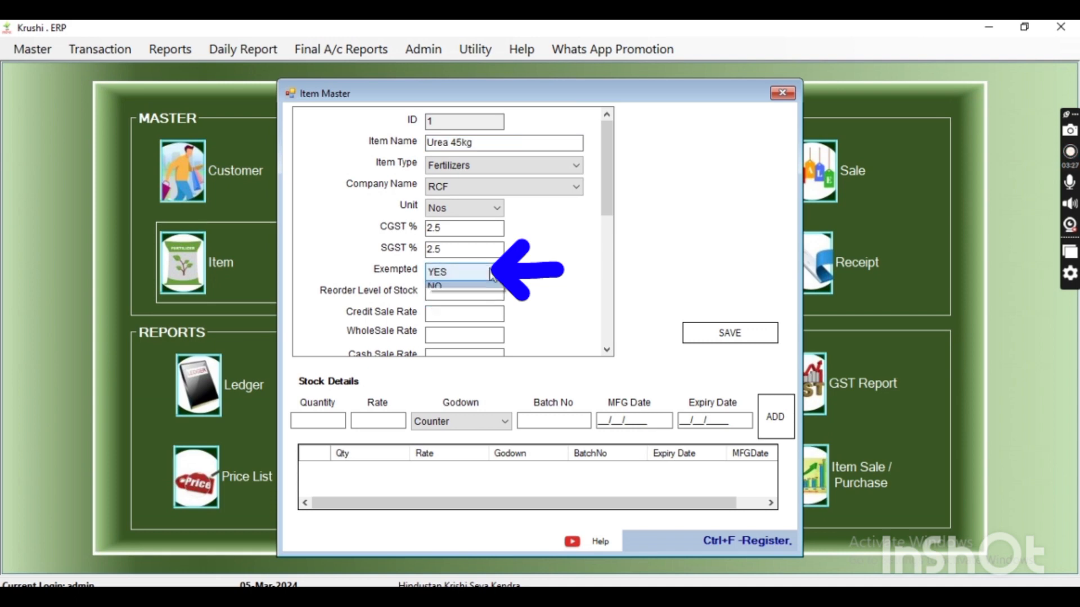
pyautogui.click(467, 302)
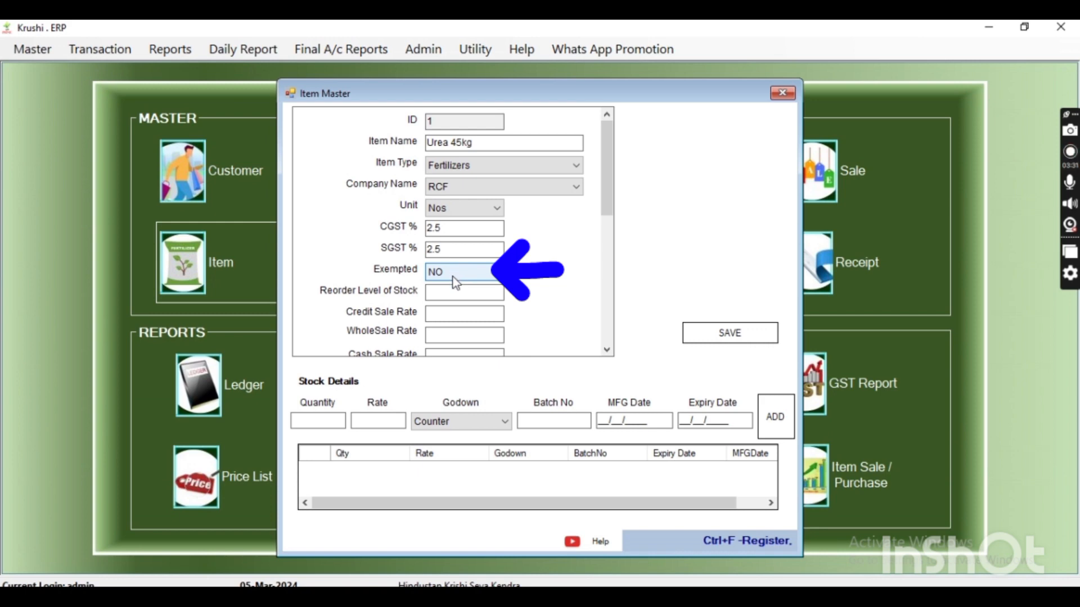
# Set the reorder level of stock to 10 and the credit sale rate to 266
pyautogui.click(455, 292)
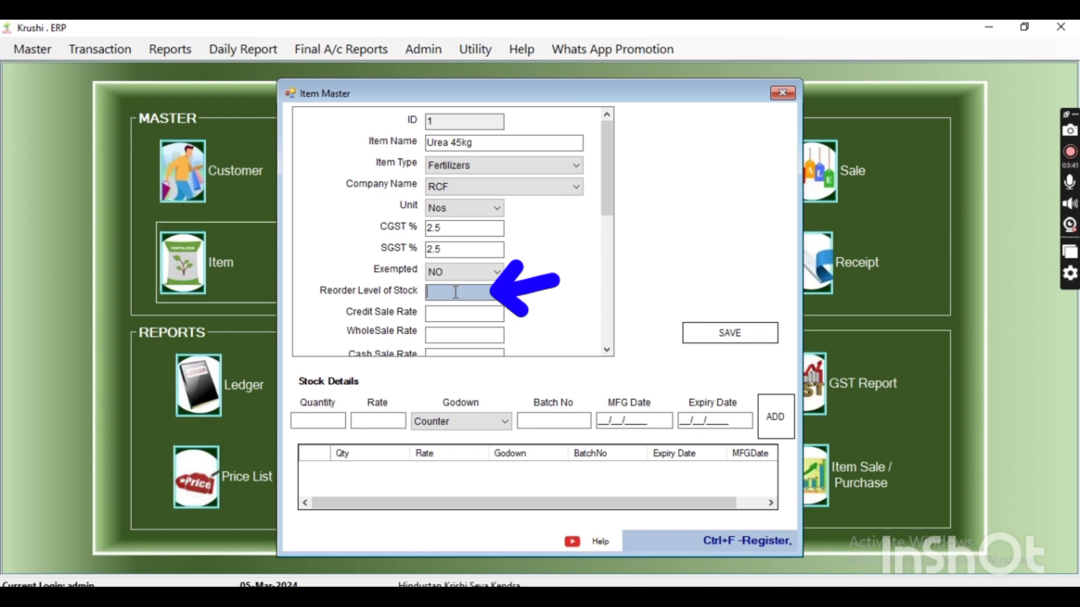
pyautogui.write('10')
pyautogui.press('Tab')
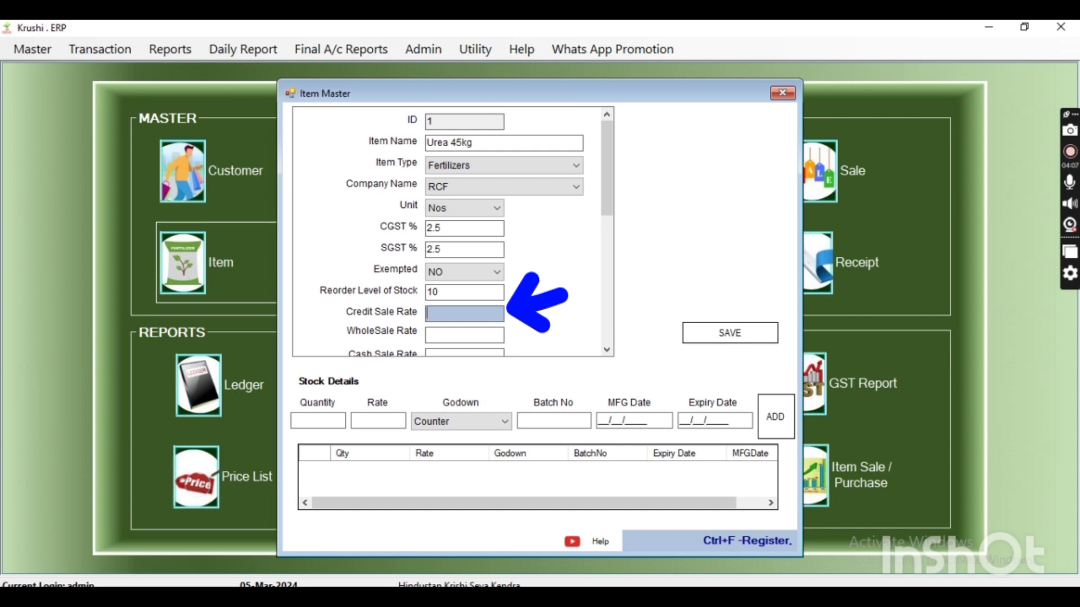
pyautogui.write('266')
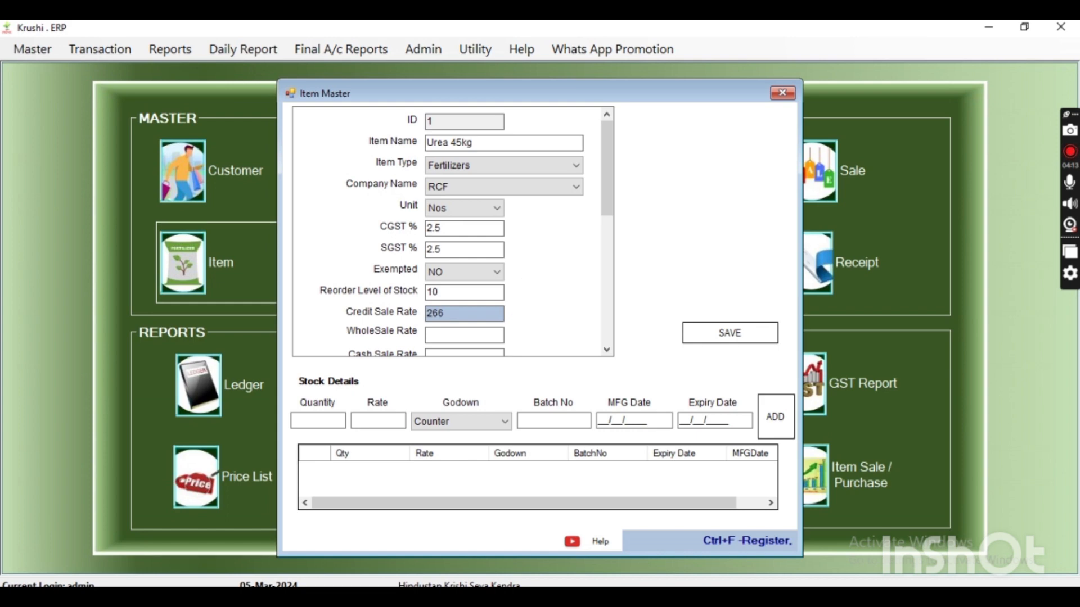
pyautogui.press('Tab')
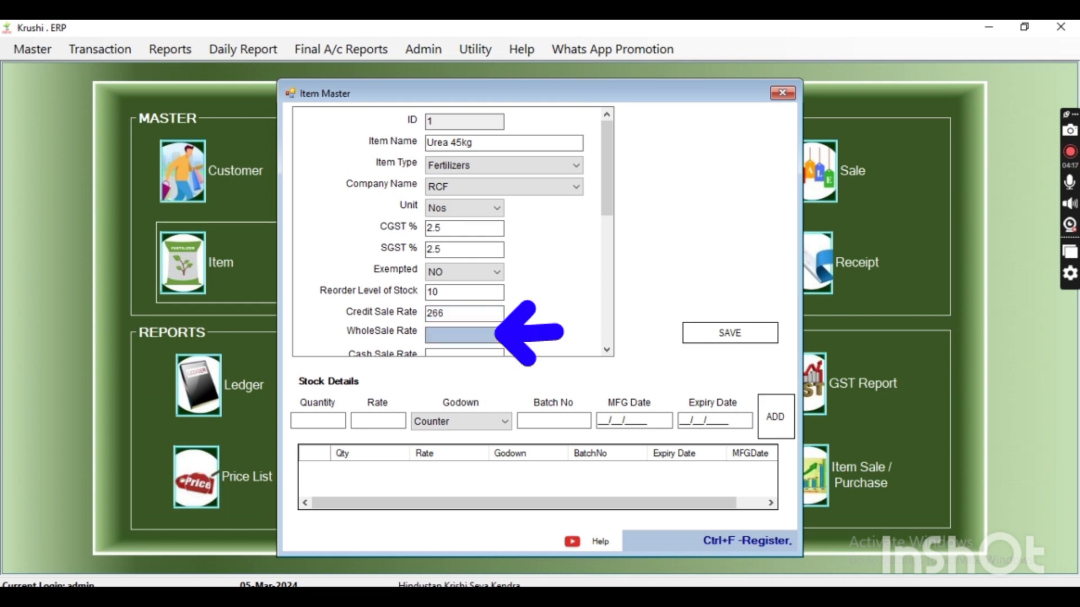
# Set the wholesale rate to 260 and the cash sale rate to 265, keeping the default HSN code
pyautogui.write('260')
pyautogui.press('Tab')
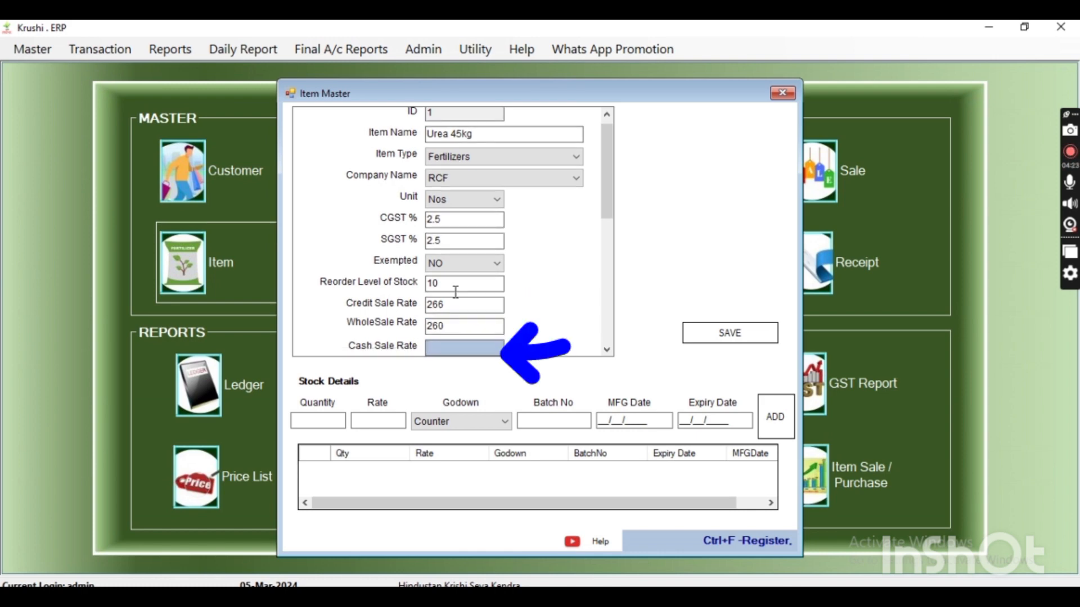
pyautogui.write('265')
pyautogui.press('Tab')
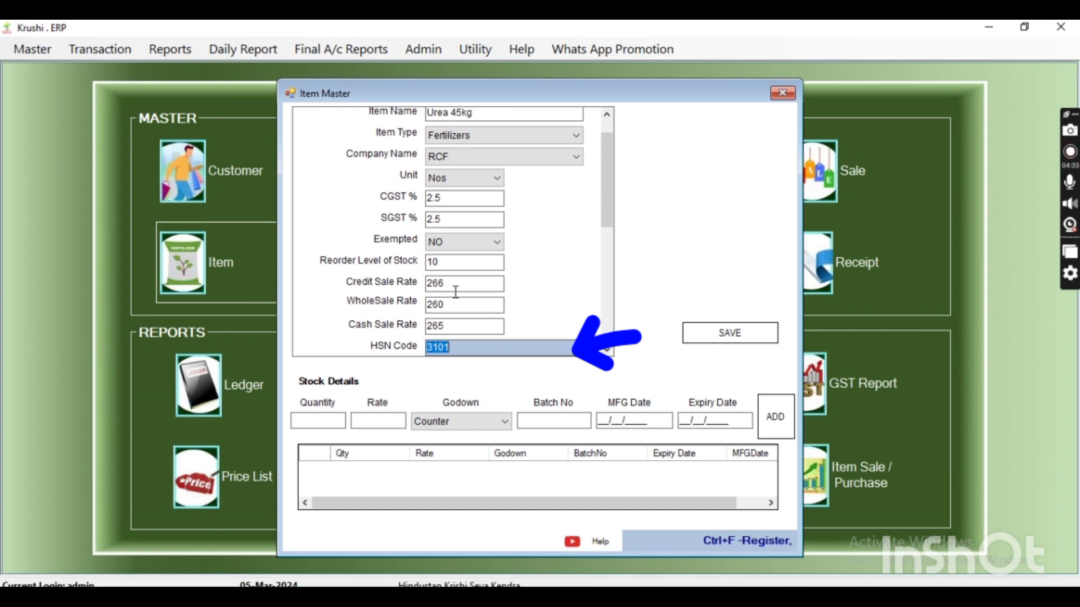
pyautogui.press('Tab')
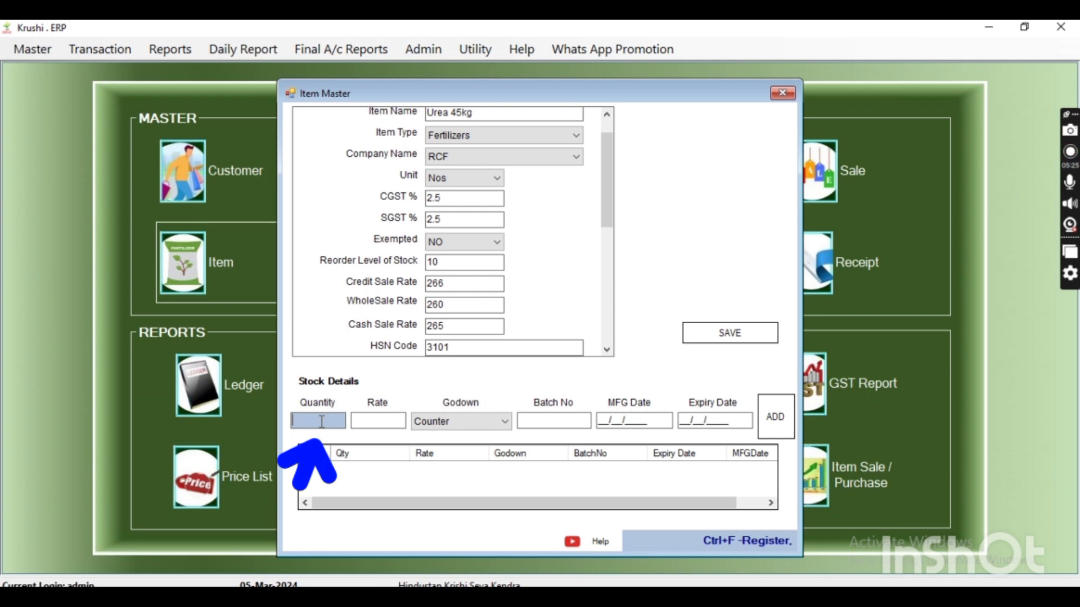
# Enter an opening stock quantity of 50 at a rate of 250 in the stock details
pyautogui.write('50')
pyautogui.press('Tab')
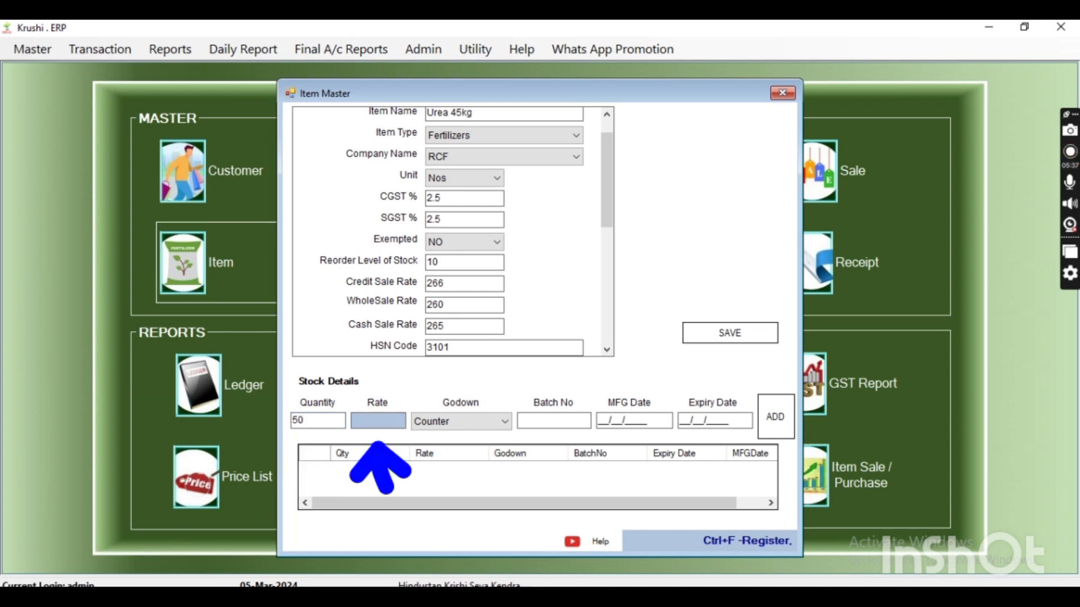
pyautogui.write('250')
pyautogui.press('Tab')
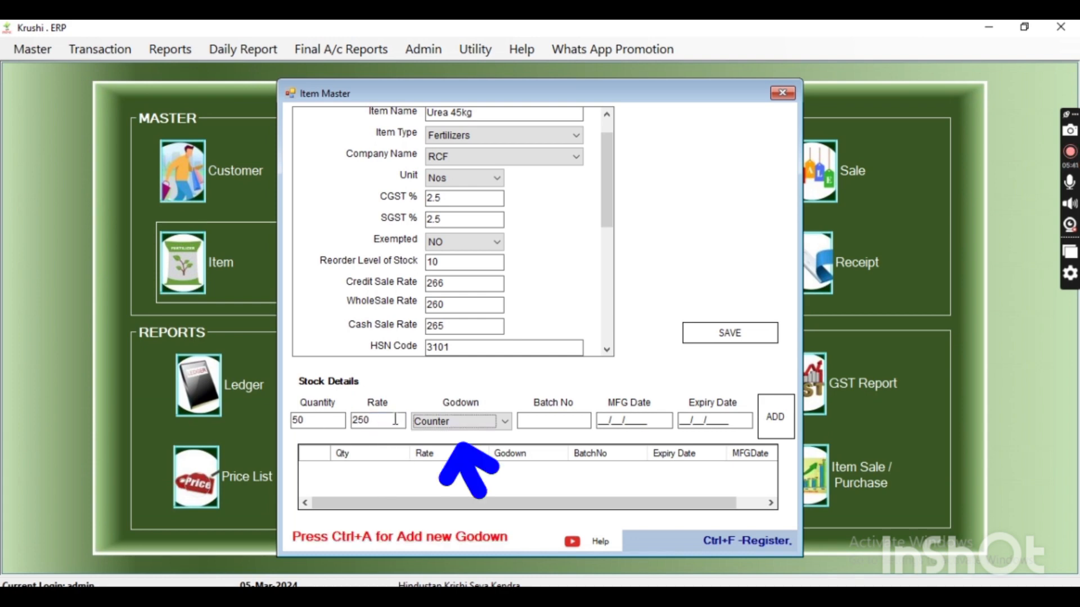
# Check the window for adding godowns without adding one, and choose Counter as the stock's godown
pyautogui.click(472, 419)
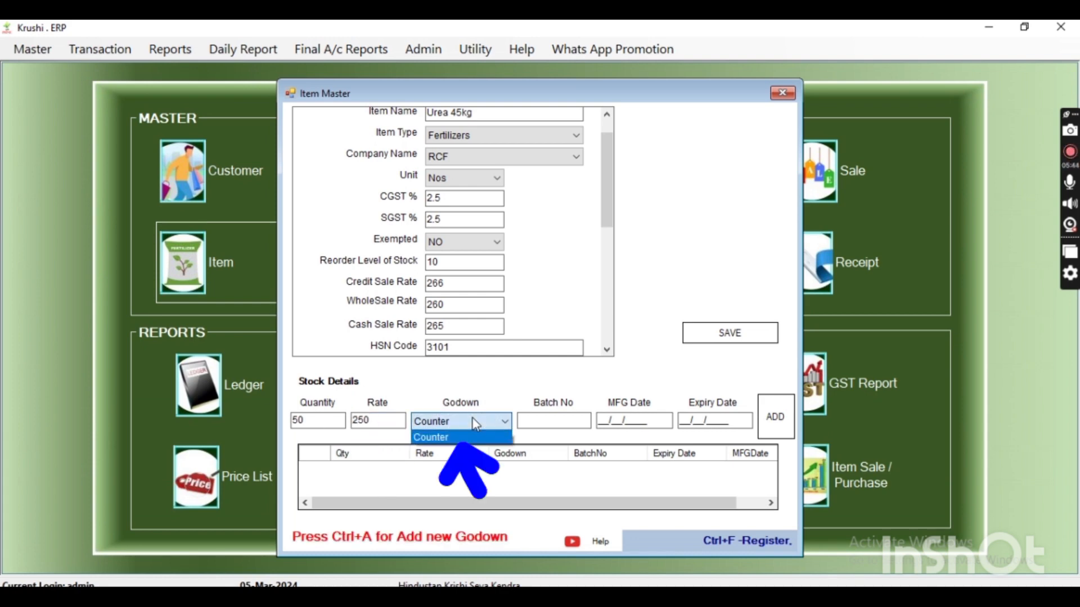
pyautogui.click(474, 424)
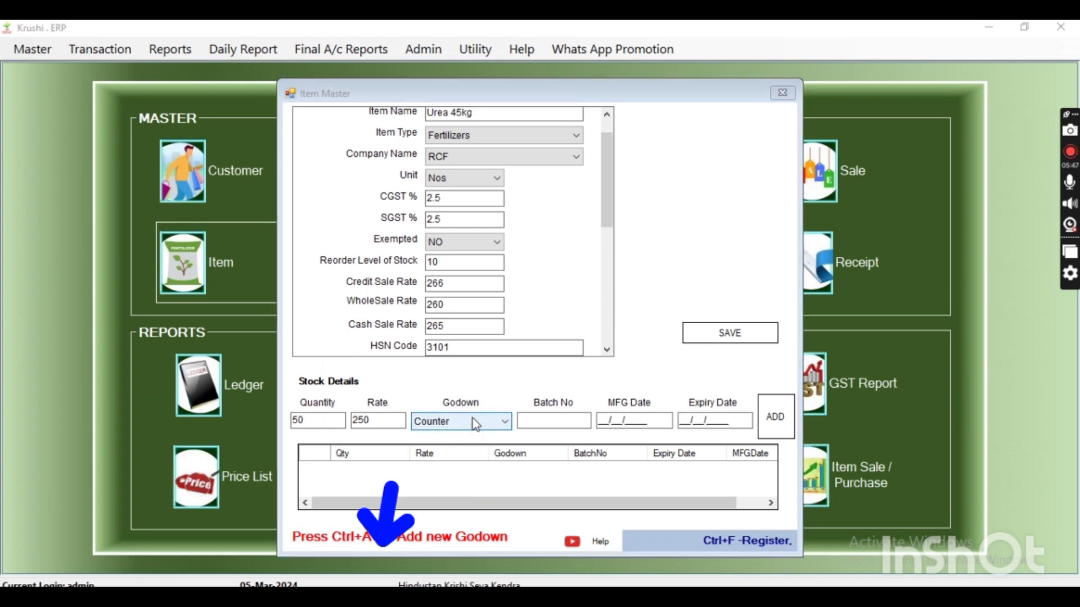
pyautogui.hotkey('ctrl', 'a')
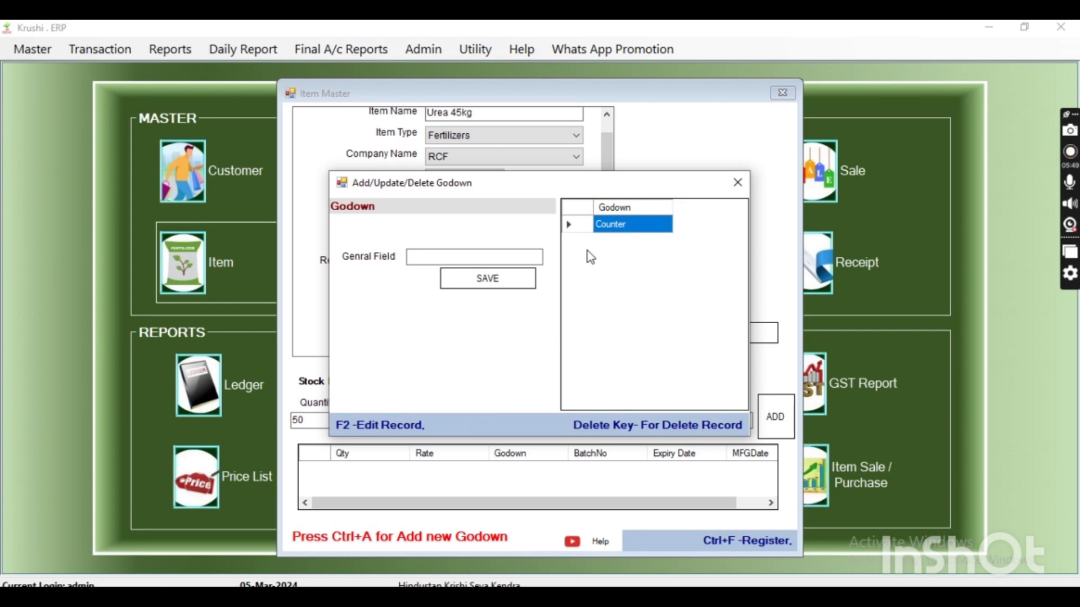
pyautogui.click(736, 190)
pyautogui.click(494, 420)
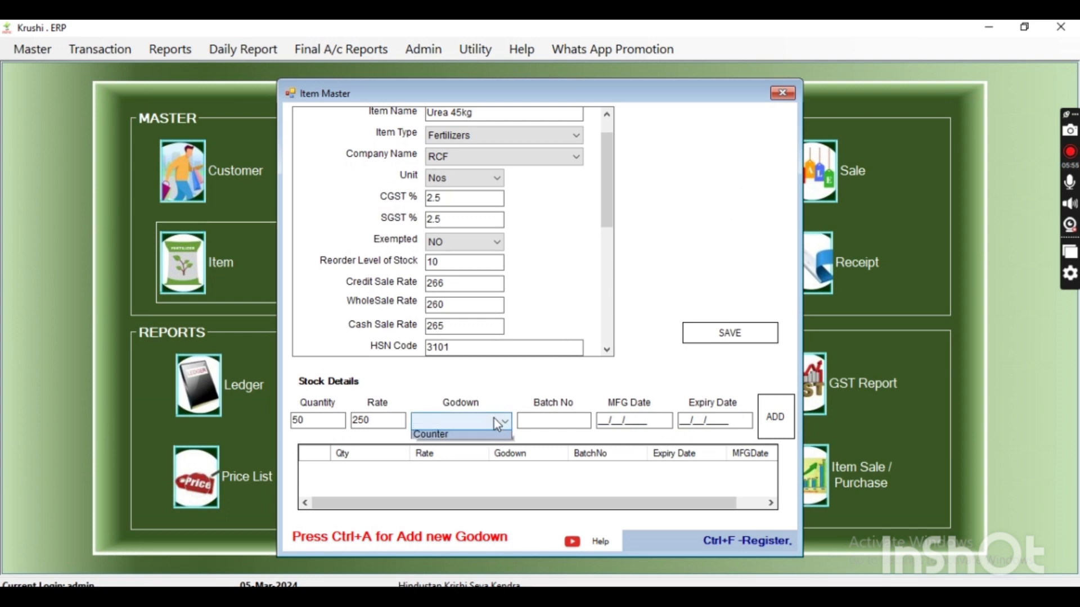
pyautogui.click(455, 436)
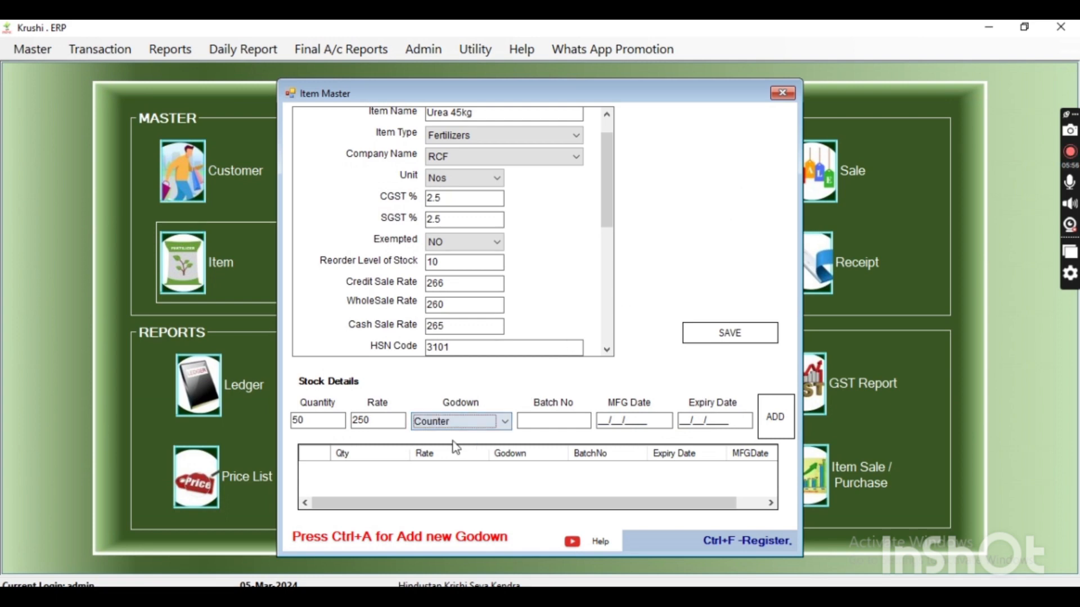
# Enter batch number y7gy98 and manufacturing date 12/12/2021 for the stock
pyautogui.click(534, 422)
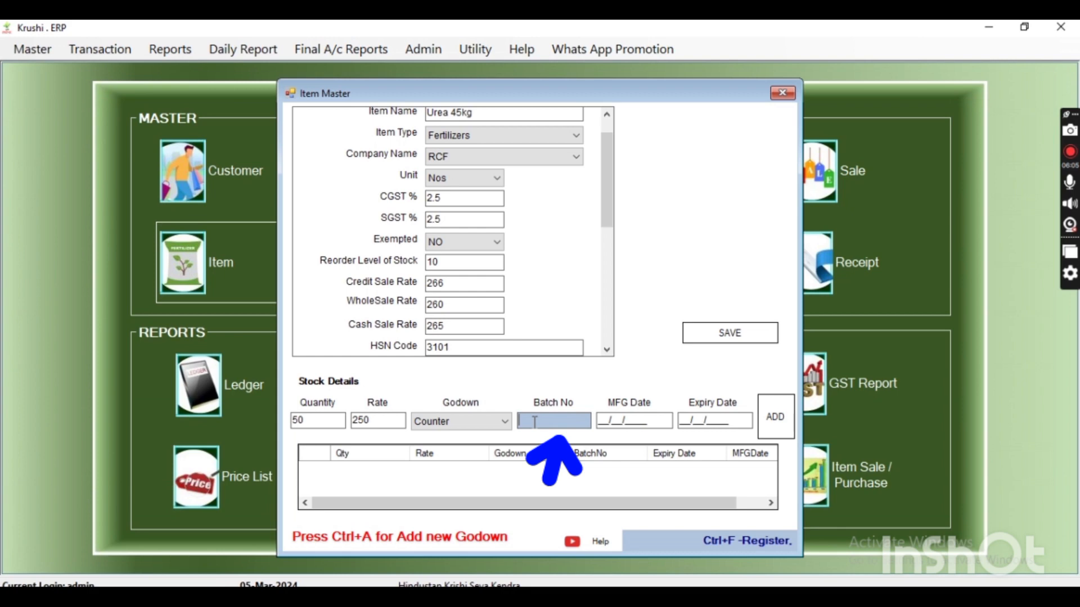
pyautogui.write('y7gy98')
pyautogui.press('Return')
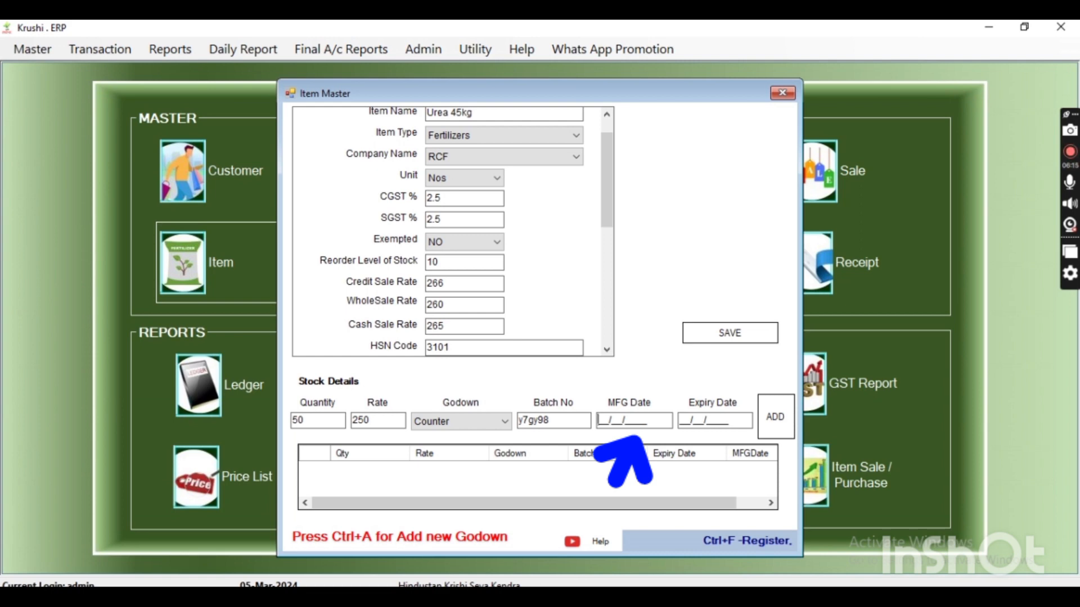
pyautogui.write('12/12/201_')
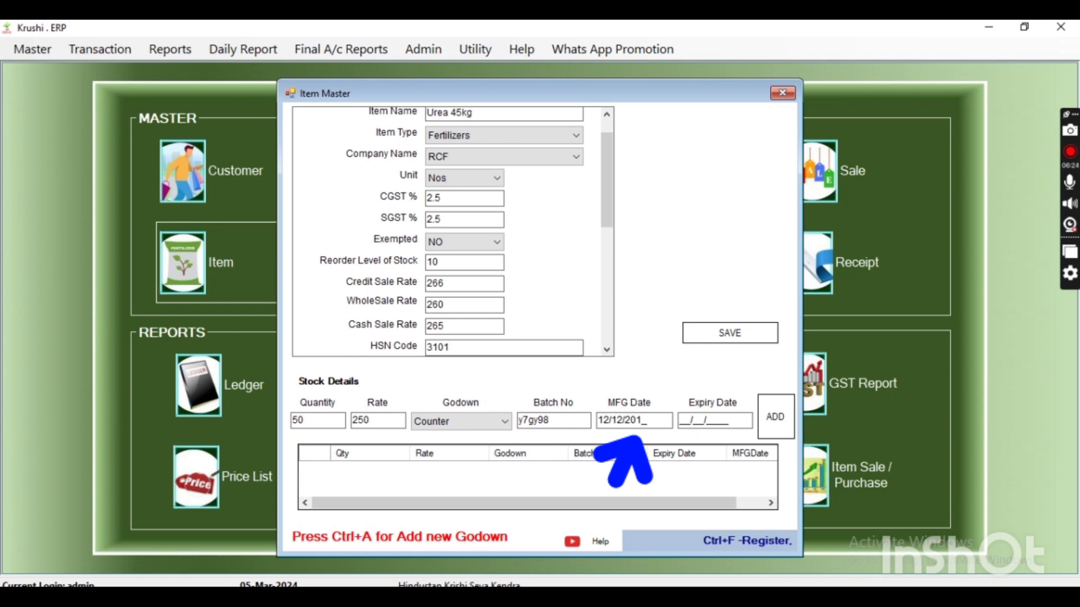
pyautogui.press('BackSpace')
pyautogui.press('BackSpace')
pyautogui.write('21')
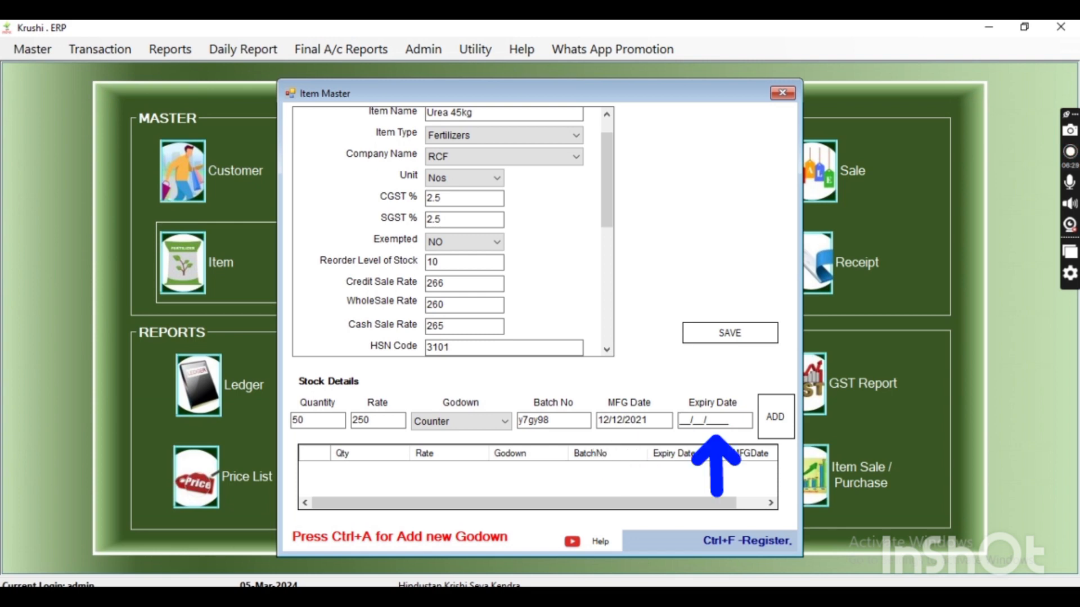
pyautogui.write('20022026')
# Set the expiry date to 20/02/2026 and add the stock entry to the stock list
pyautogui.press('Tab')
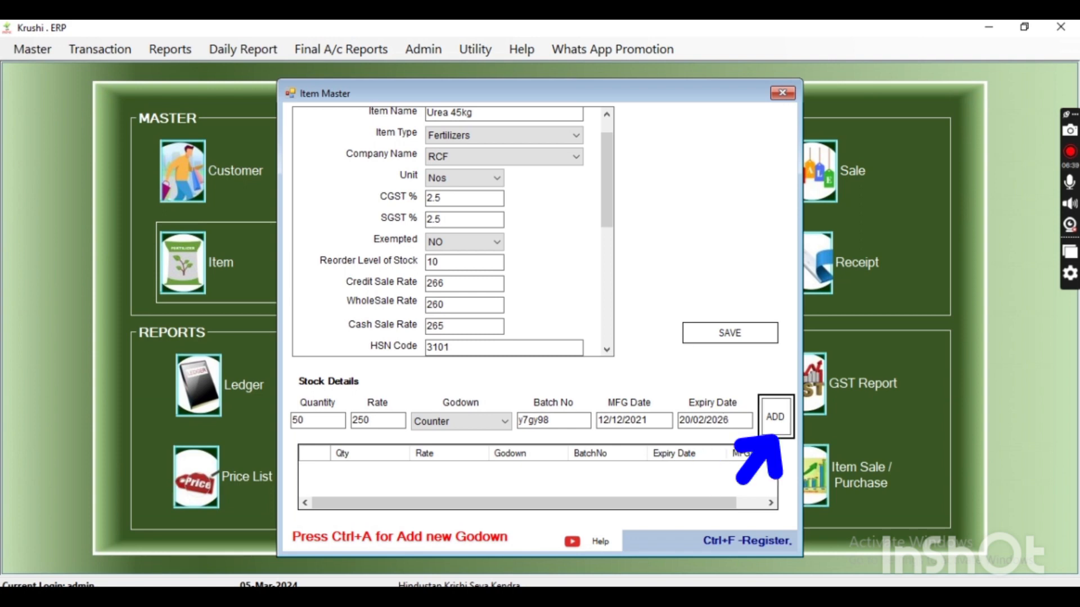
pyautogui.press('Return')
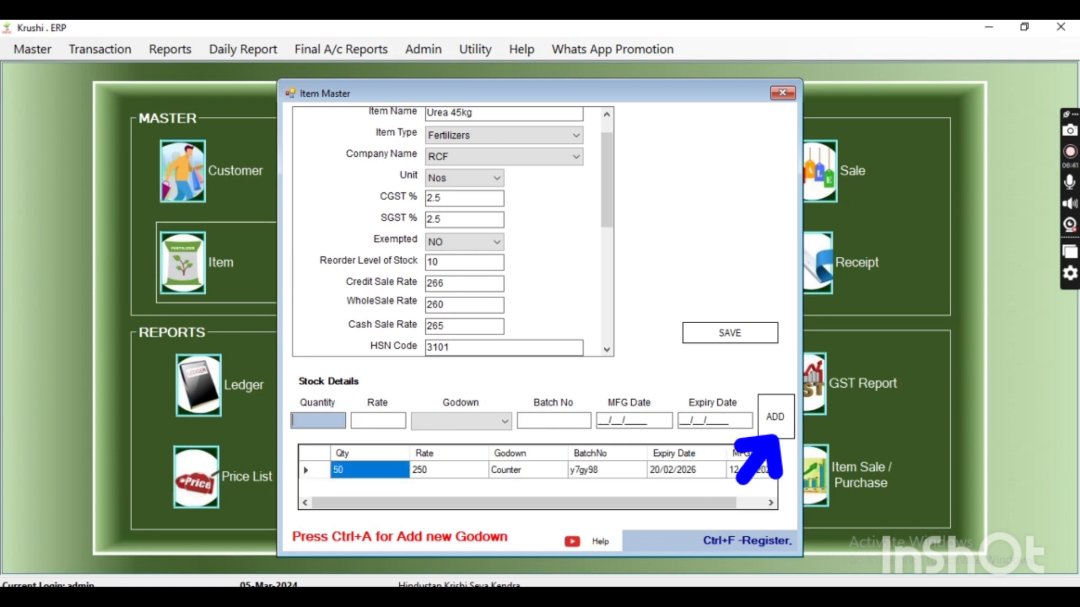
pyautogui.click(594, 471)
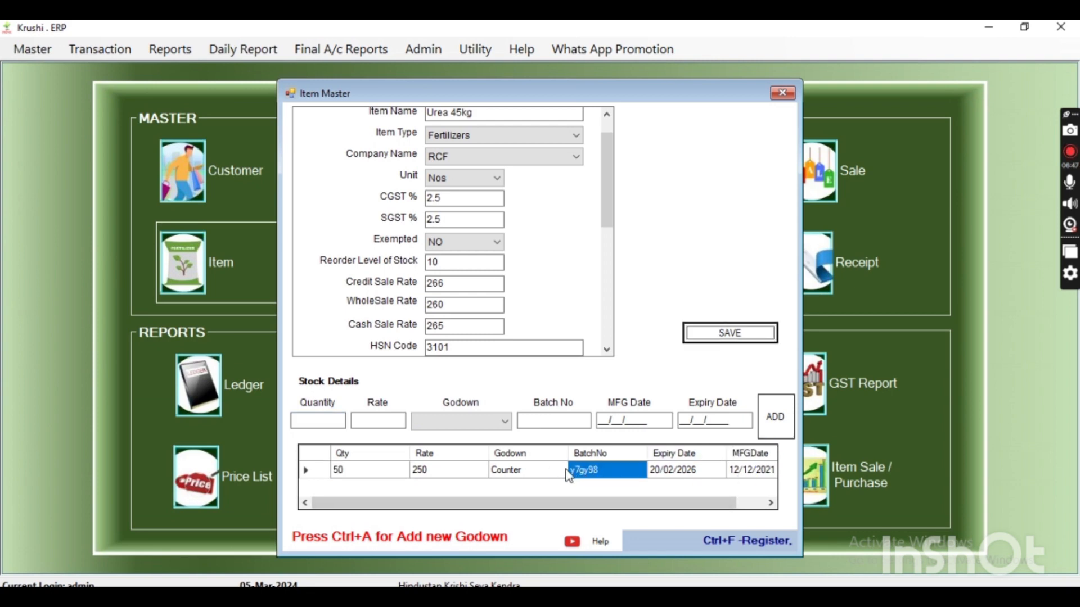
# Save the Urea 45kg item record and dismiss the message
pyautogui.click(697, 337)
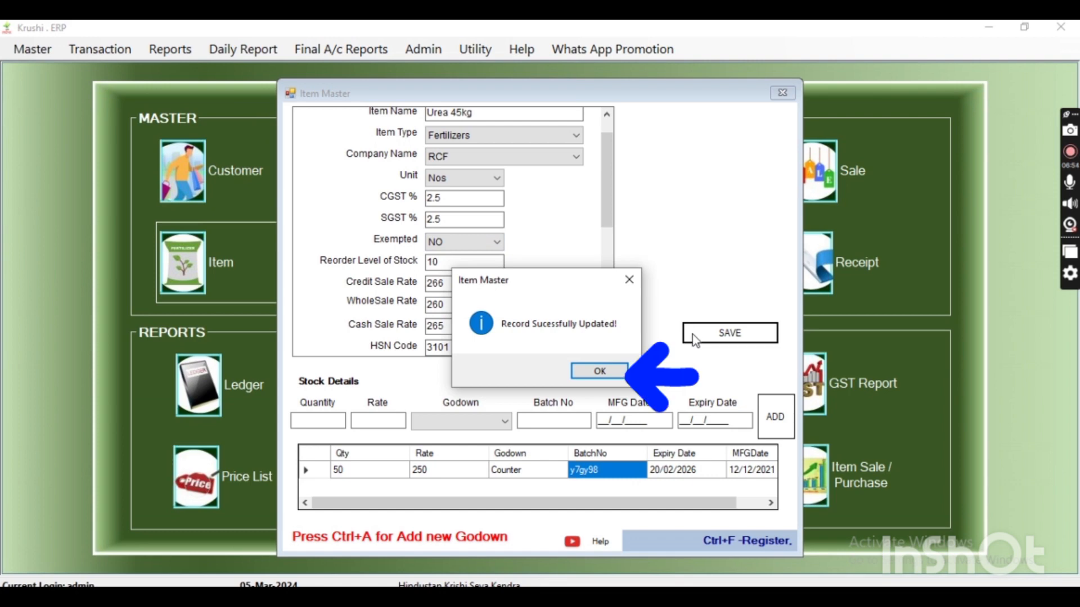
pyautogui.click(622, 371)
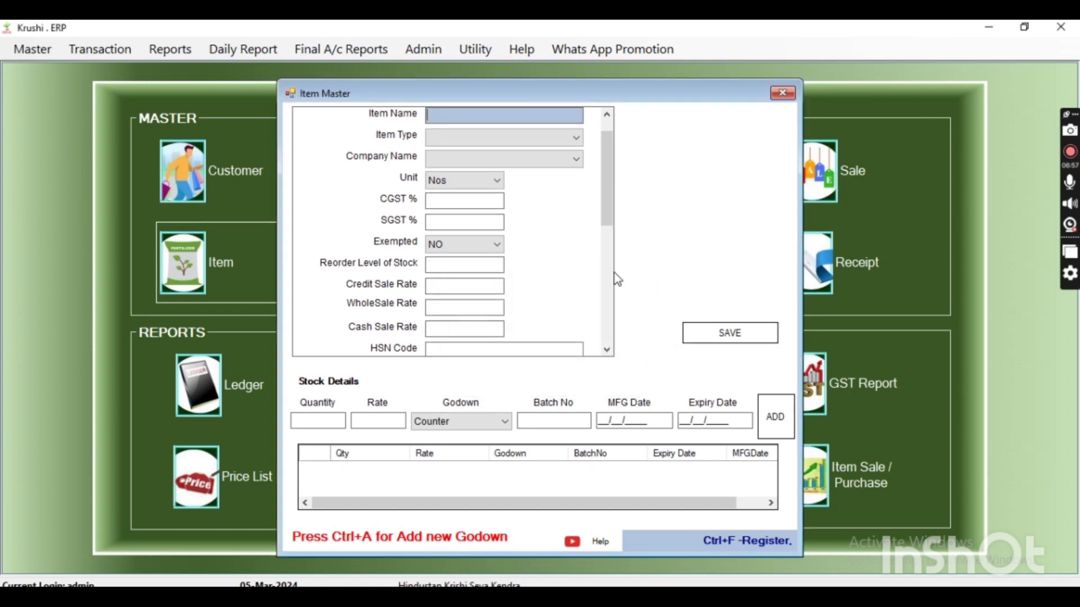
pyautogui.moveTo(610, 210); pyautogui.dragTo(608, 174)
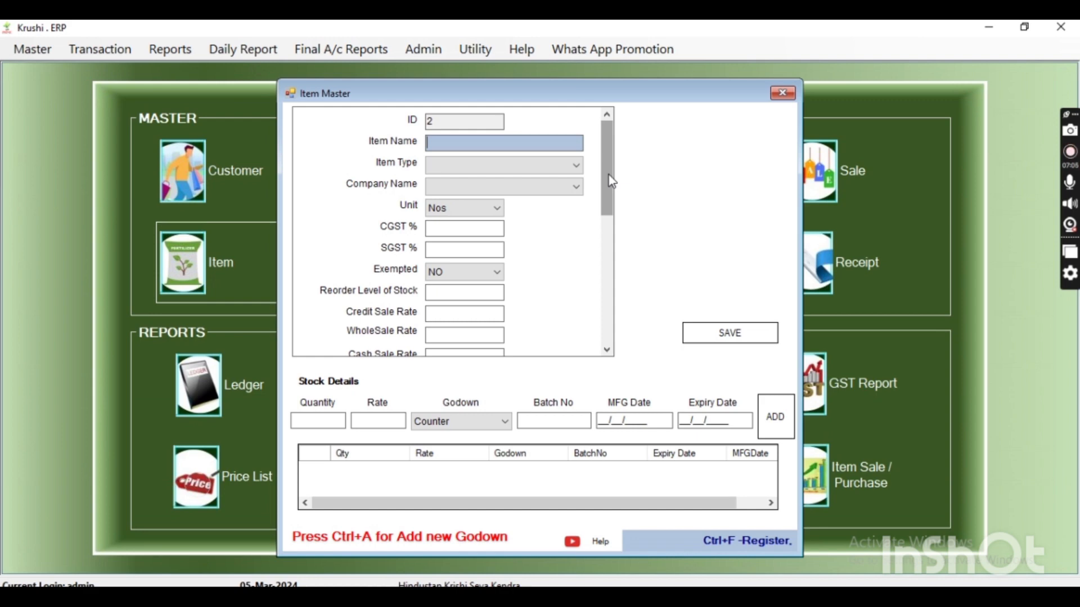
# Open the saved Urea 45kg record from the item register for editing
pyautogui.hotkey('ctrl', 'f')
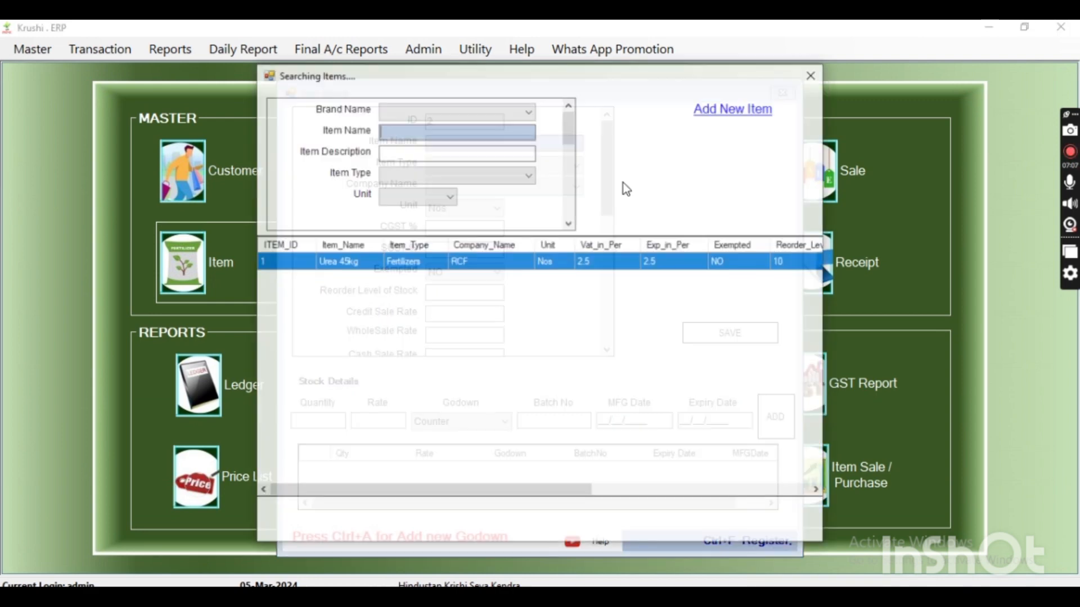
pyautogui.click(470, 262)
pyautogui.doubleClick(472, 262)
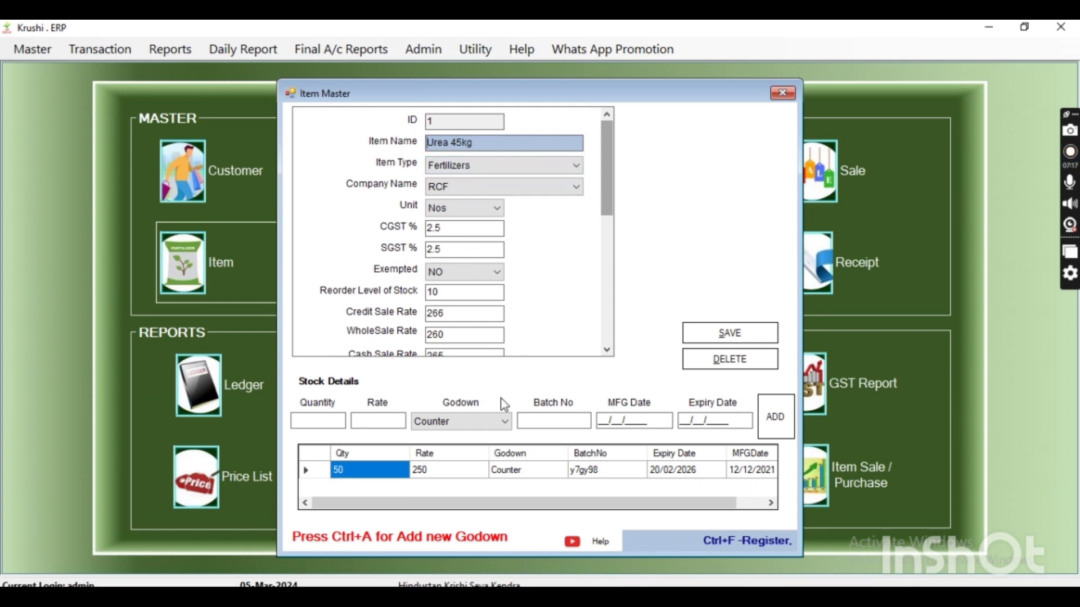
# Set both the CGST and SGST rates of the item to 6 percent
pyautogui.click(471, 231)
pyautogui.moveTo(472, 231); pyautogui.dragTo(369, 223)
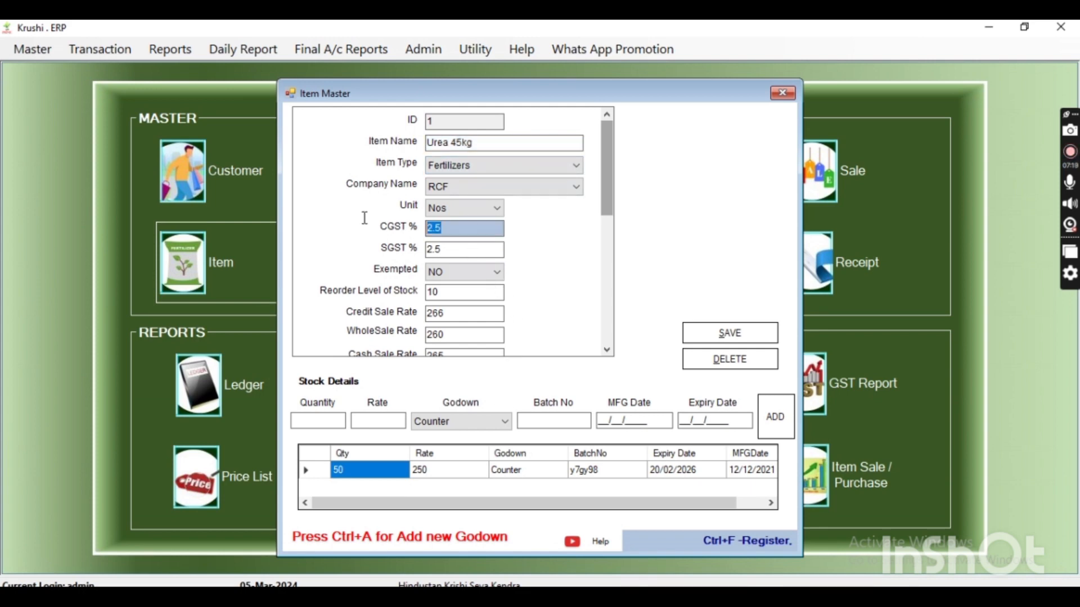
pyautogui.write('6')
pyautogui.press('Tab')
pyautogui.write('6')
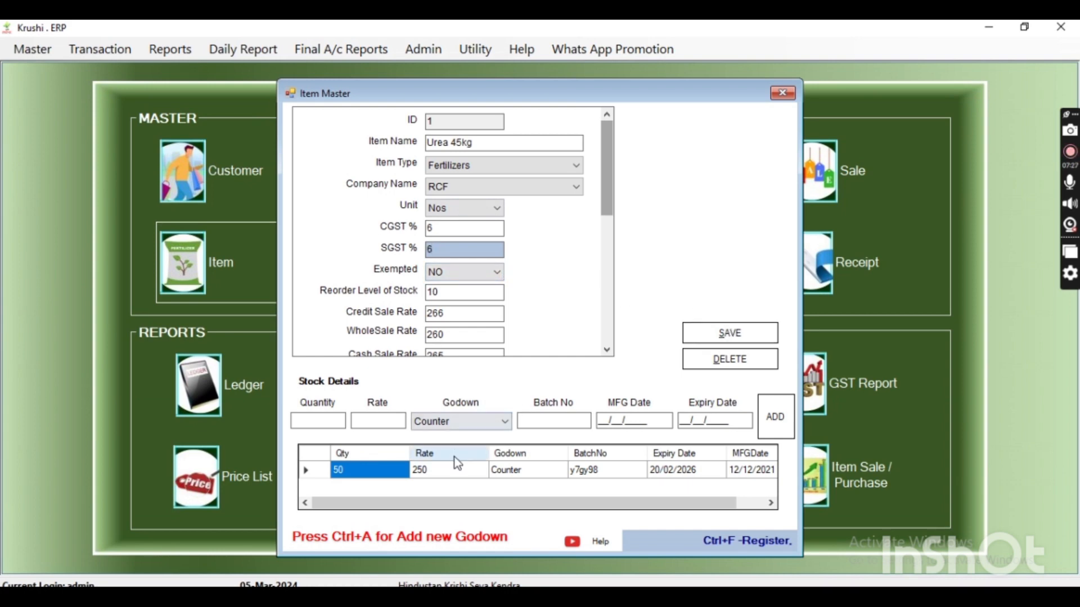
# Load the item's stock entry for editing, set its quantity to 75 and put it back in the stock list
pyautogui.click(441, 473)
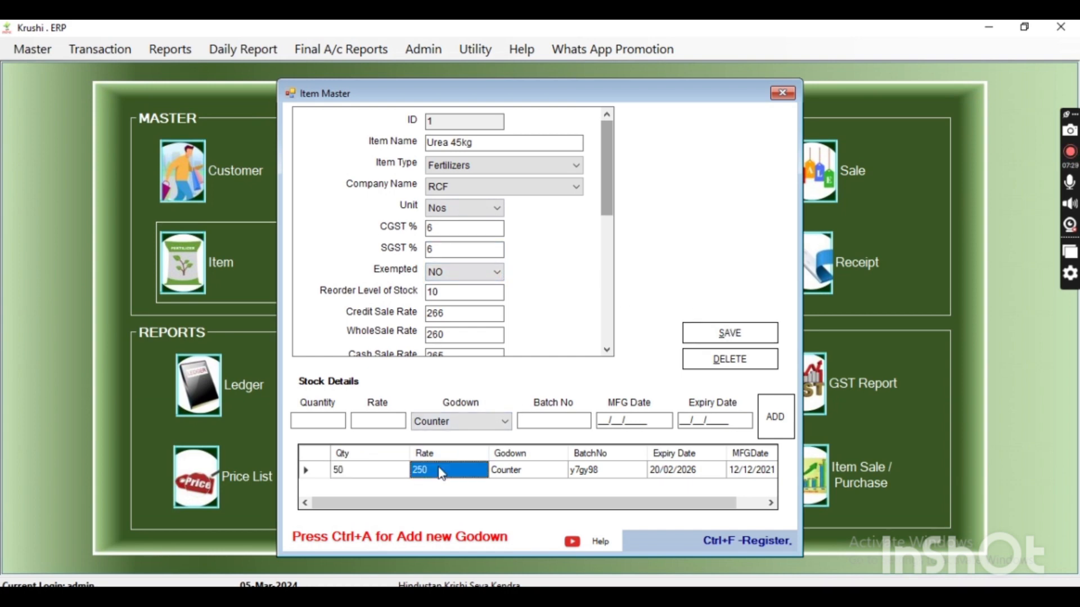
pyautogui.click(385, 474)
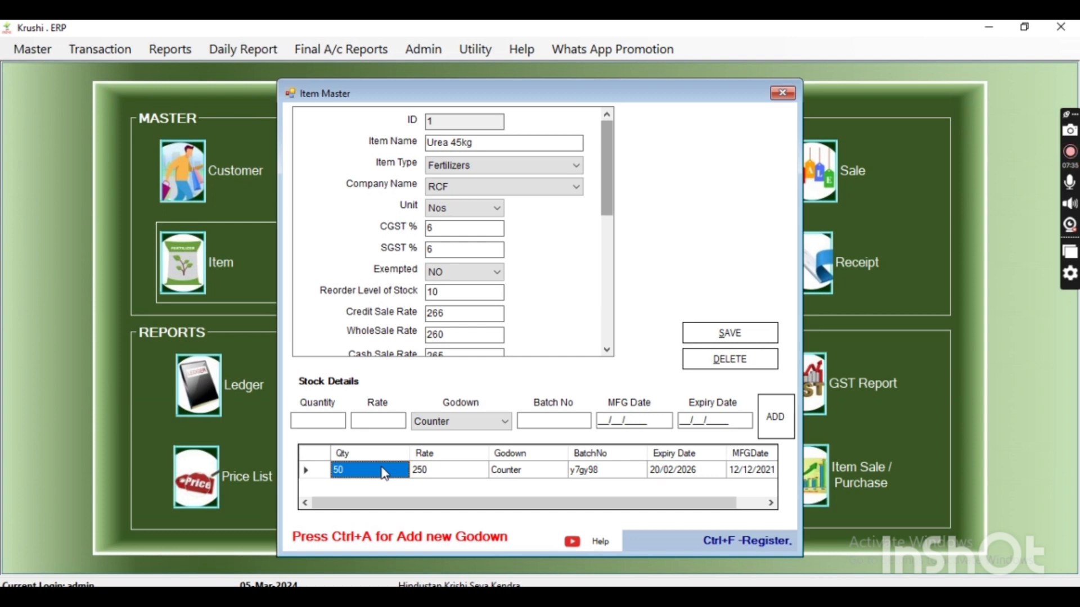
pyautogui.doubleClick(385, 473)
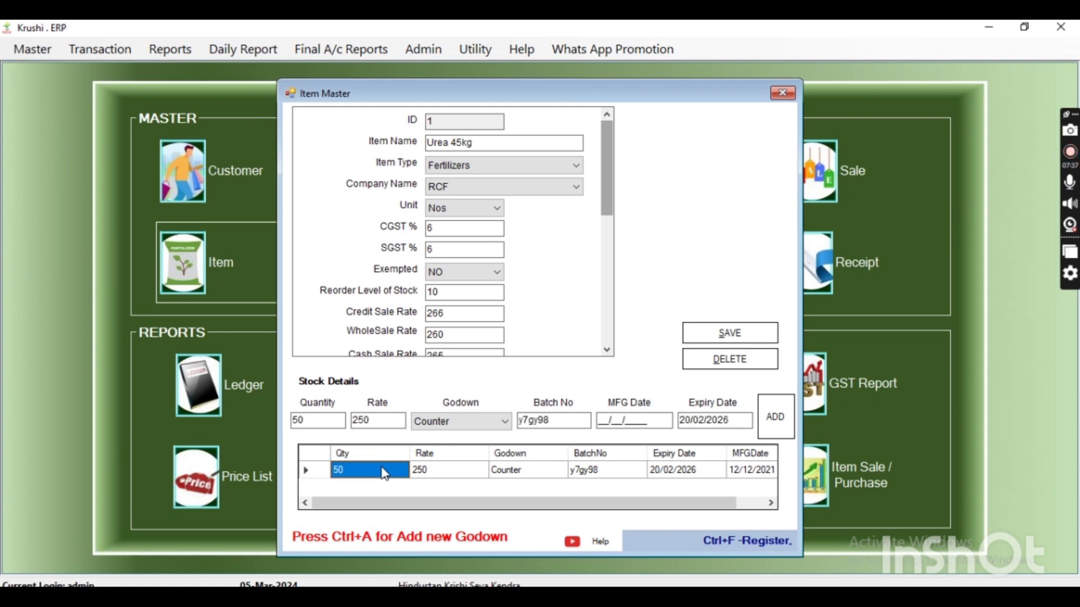
pyautogui.moveTo(323, 420); pyautogui.dragTo(267, 416)
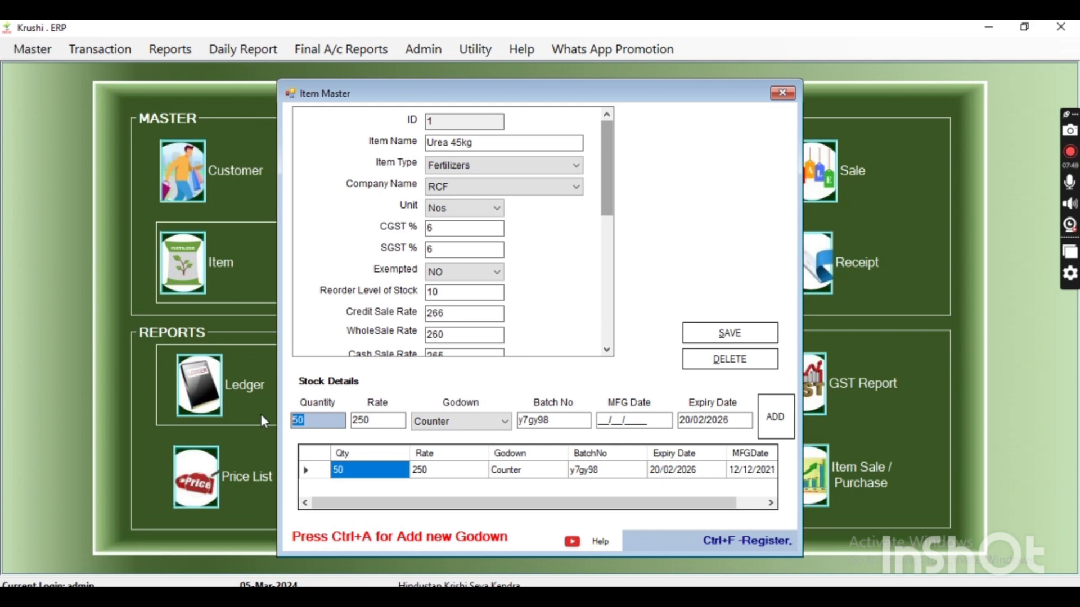
pyautogui.write('75')
pyautogui.click(773, 417)
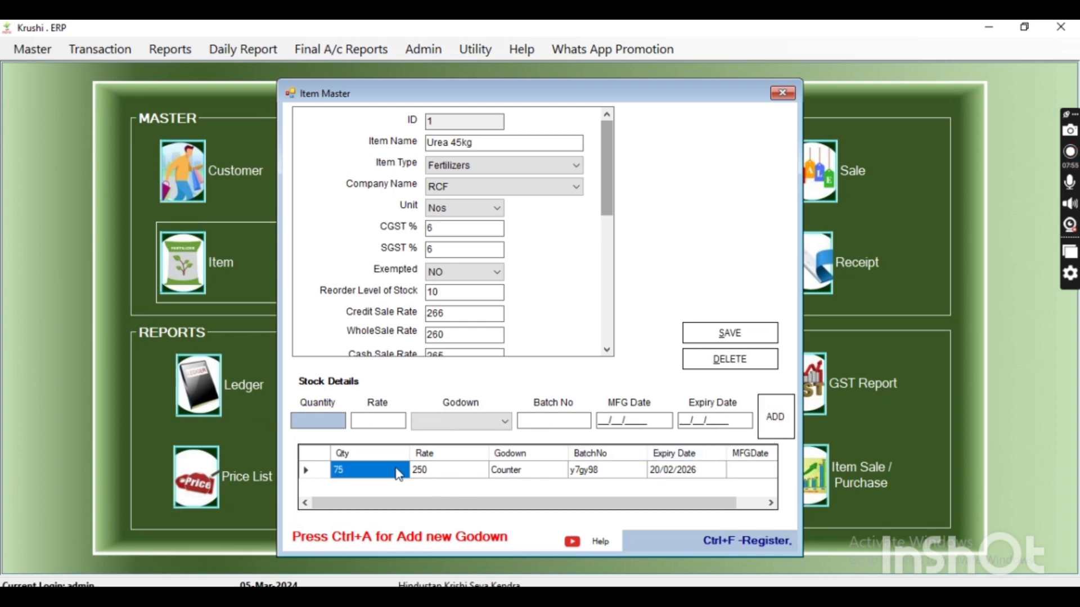
# Save the edited Urea 45kg record and dismiss the message
pyautogui.click(441, 470)
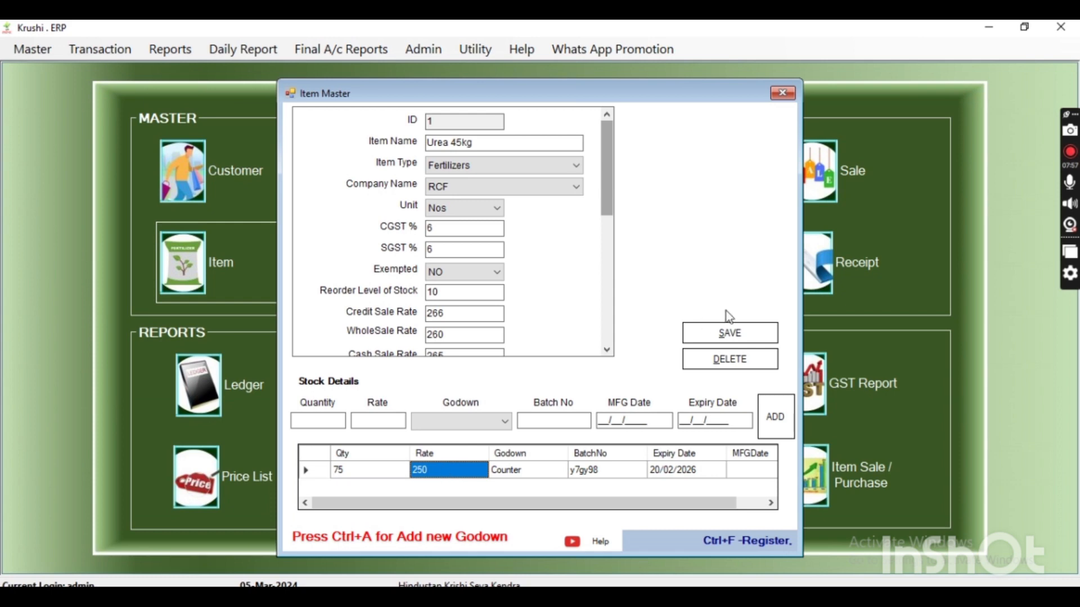
pyautogui.click(727, 336)
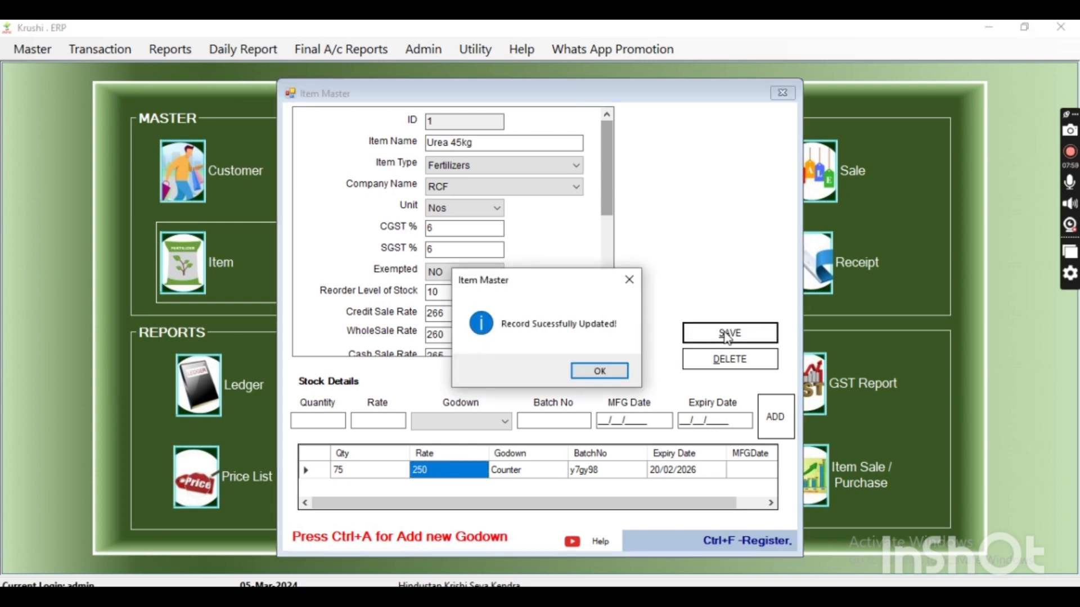
pyautogui.click(608, 368)
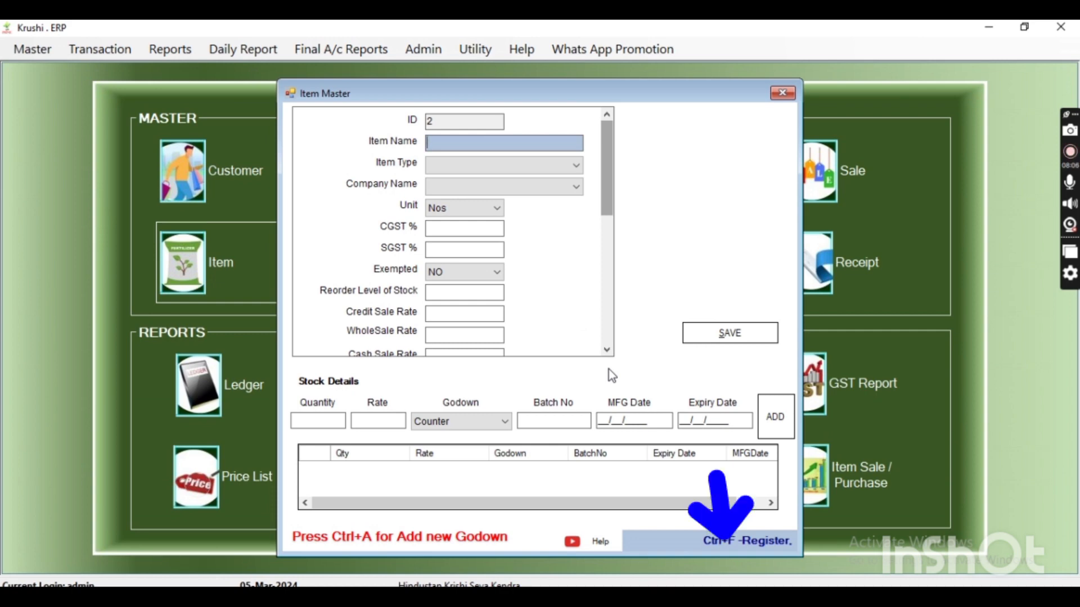
# Load the Urea 45kg record from the item register into the Item Master form
pyautogui.hotkey('ctrl', 'f')
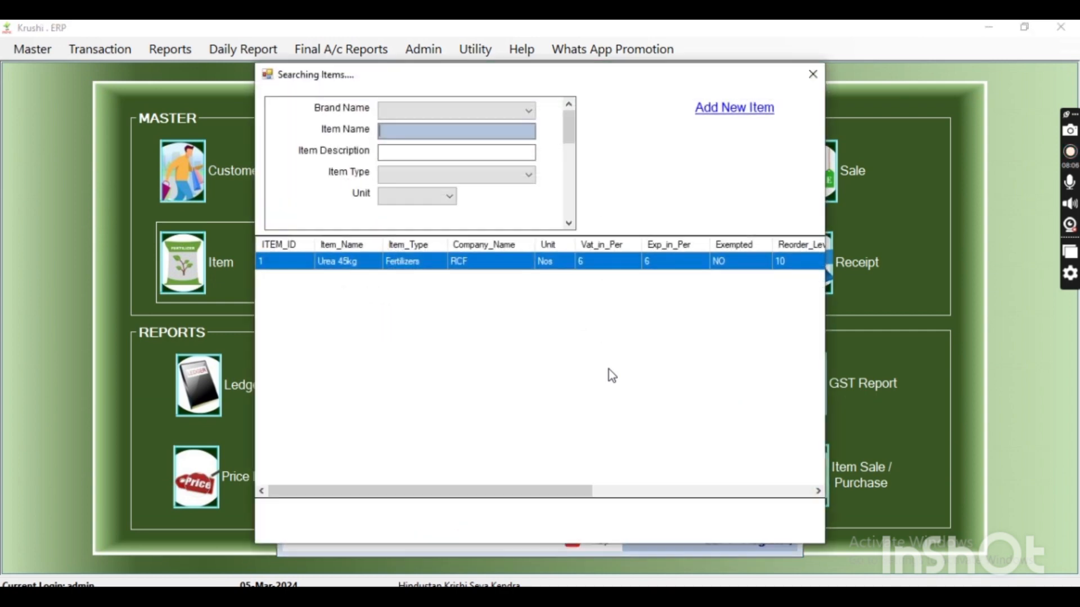
pyautogui.click(480, 263)
pyautogui.doubleClick(480, 263)
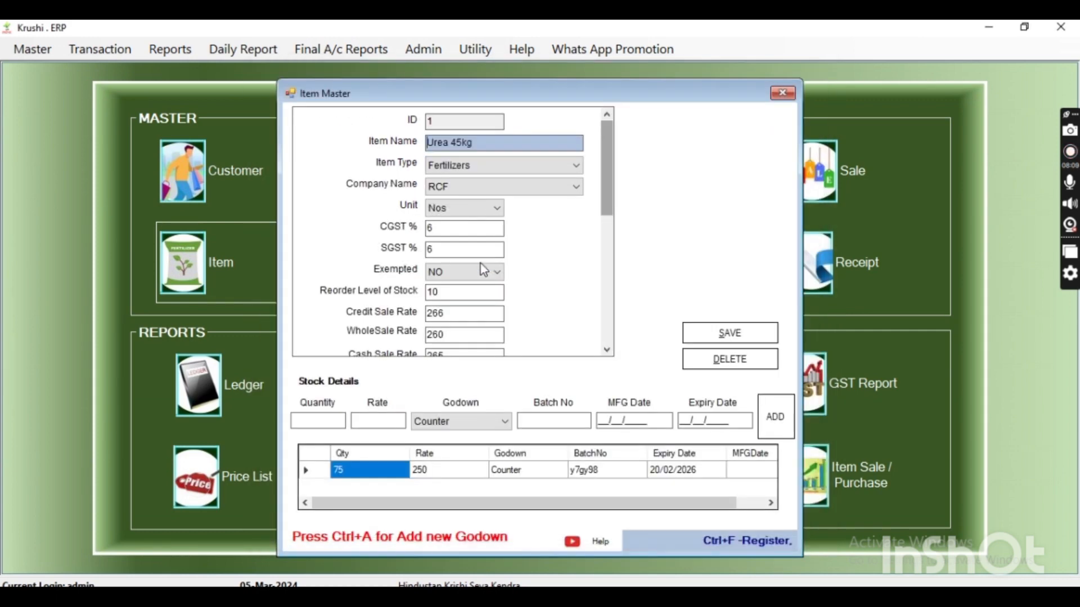
# Try to delete the Urea 45kg item while its stock entry is still listed, and dismiss the message
pyautogui.click(709, 364)
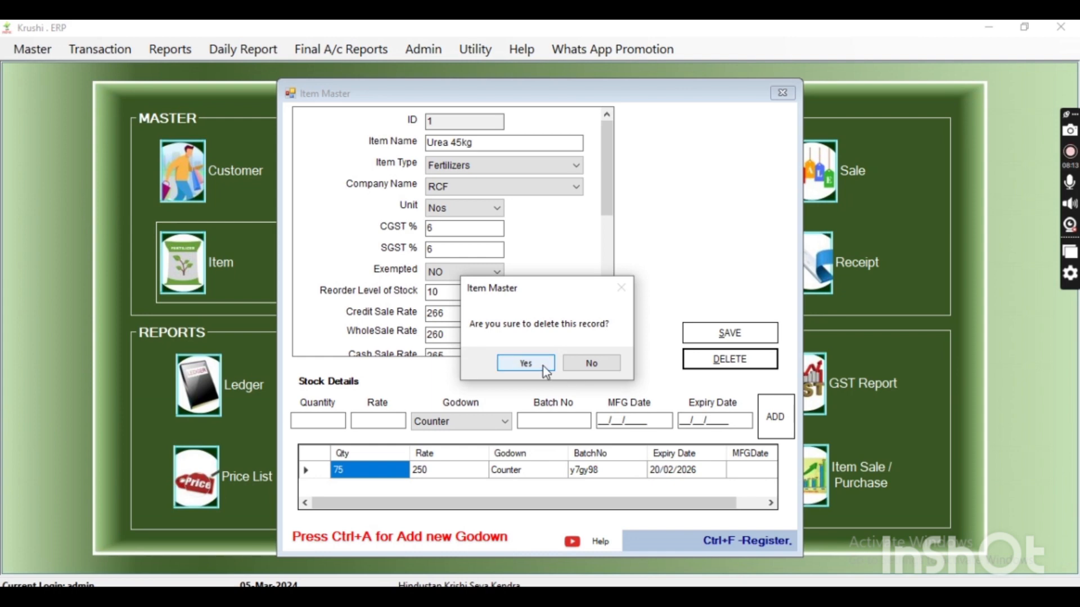
pyautogui.click(543, 365)
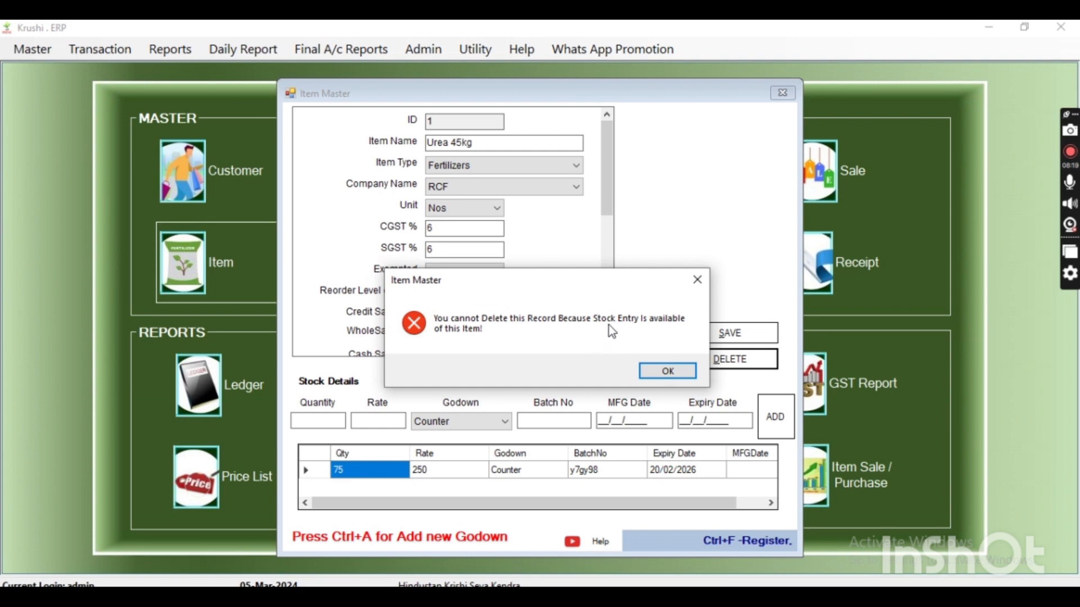
pyautogui.click(649, 374)
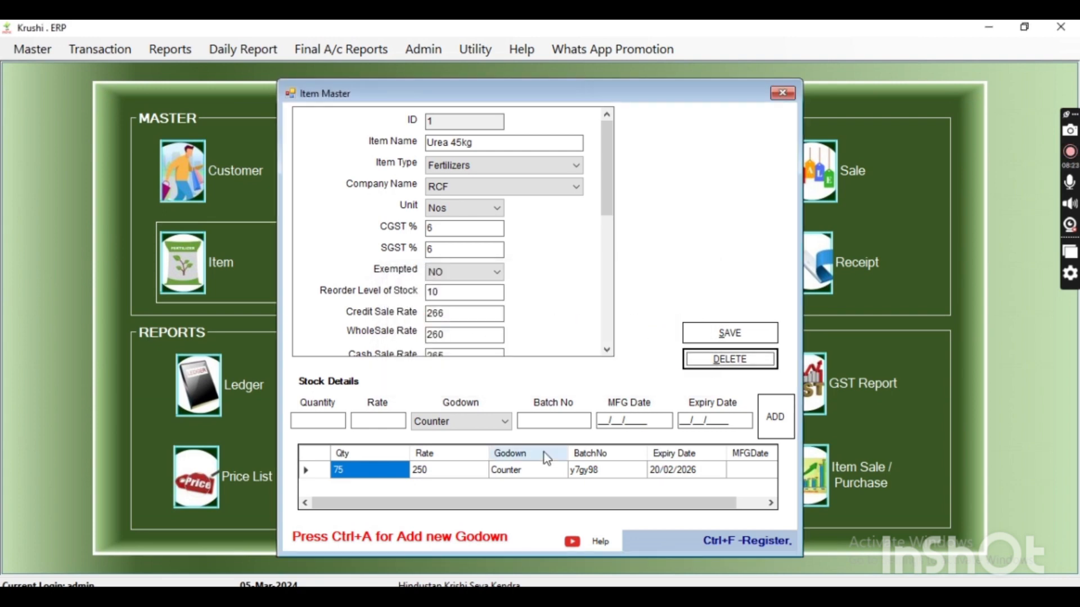
# Delete the stock entry of Urea 45kg from the stock list and save the item record
pyautogui.click(542, 468)
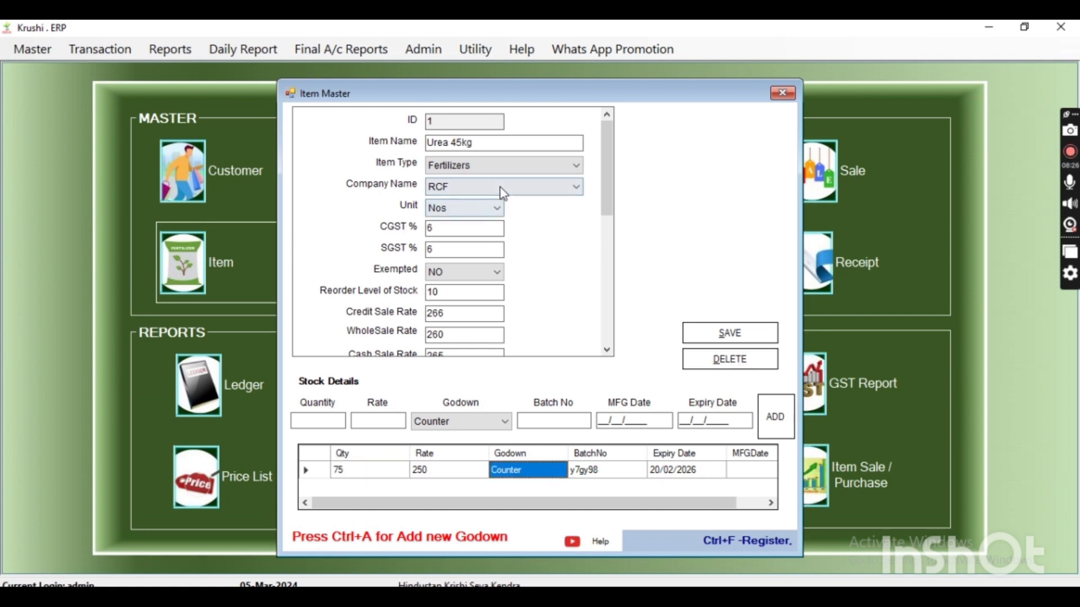
pyautogui.click(494, 143)
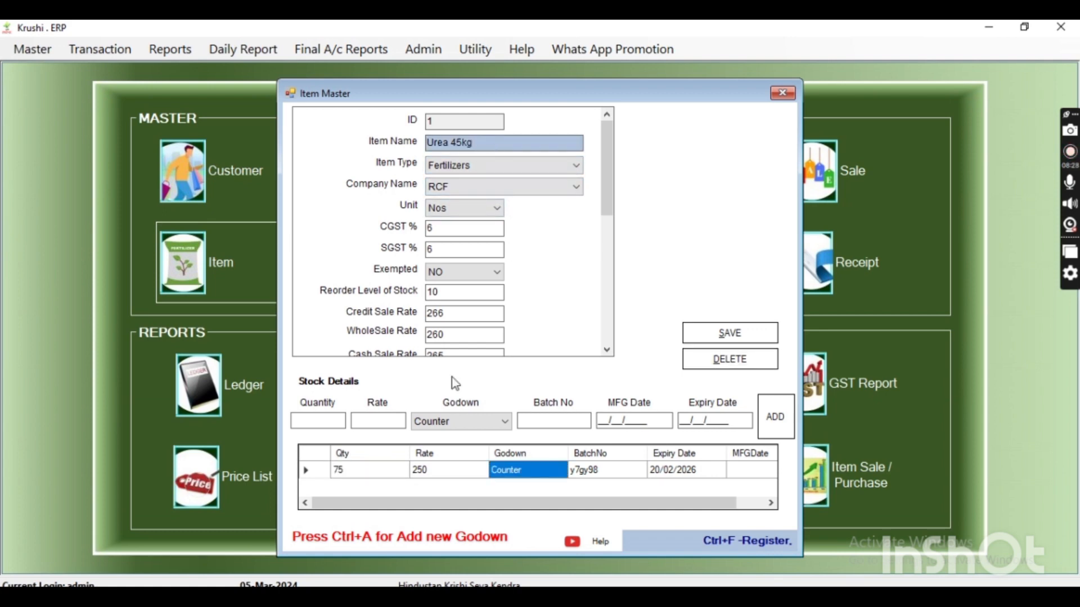
pyautogui.click(370, 475)
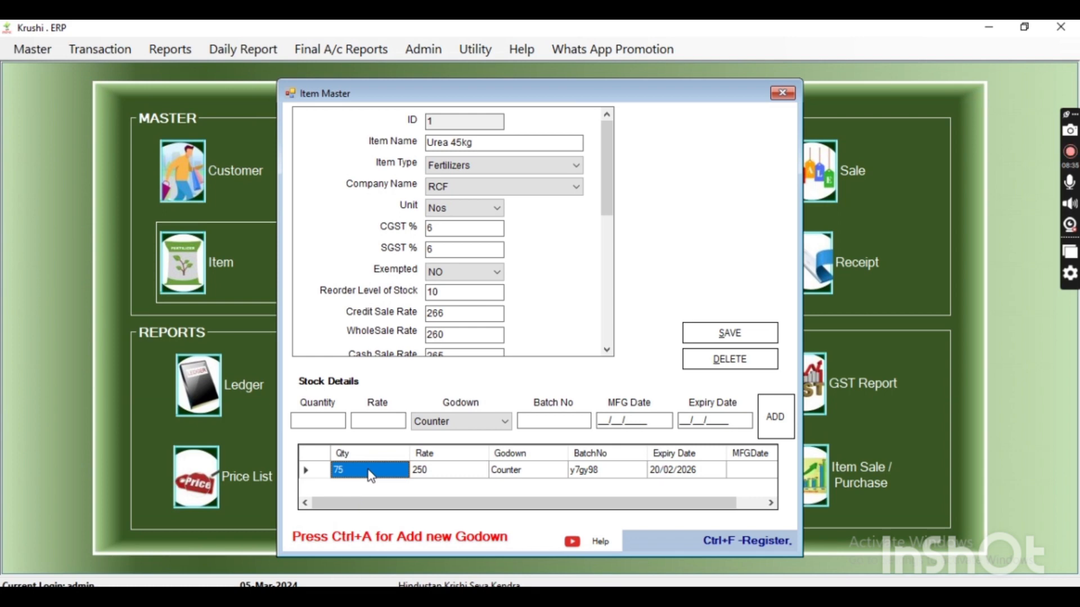
pyautogui.press('Delete')
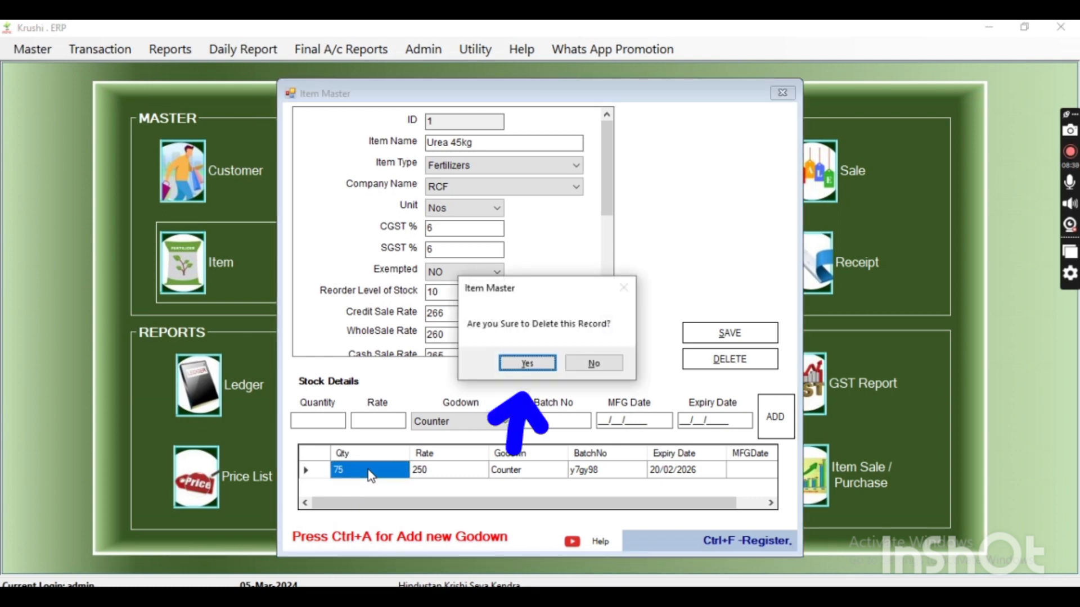
pyautogui.click(529, 364)
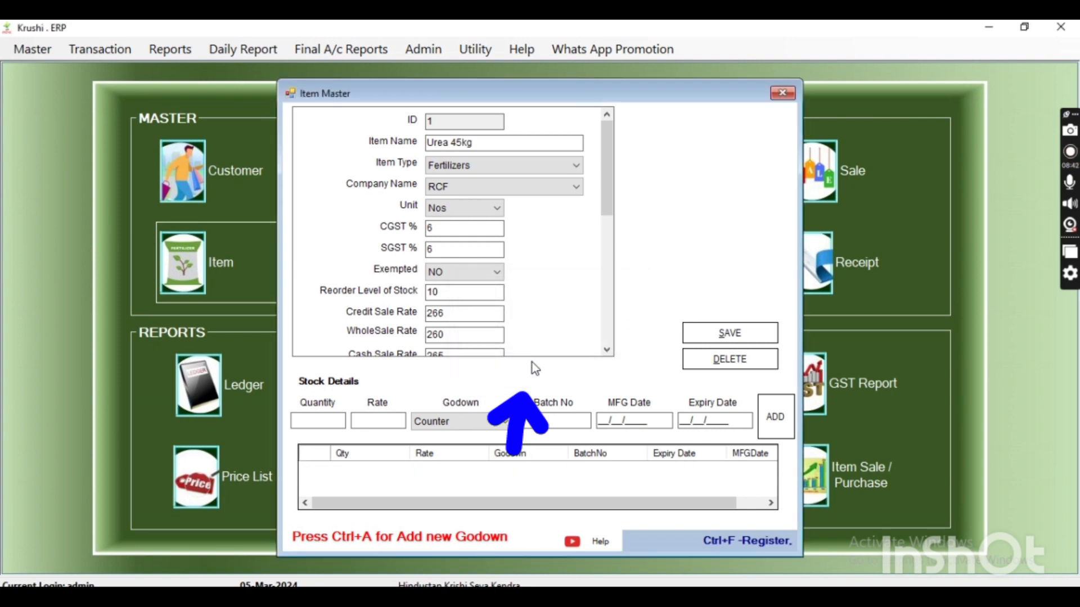
pyautogui.click(725, 336)
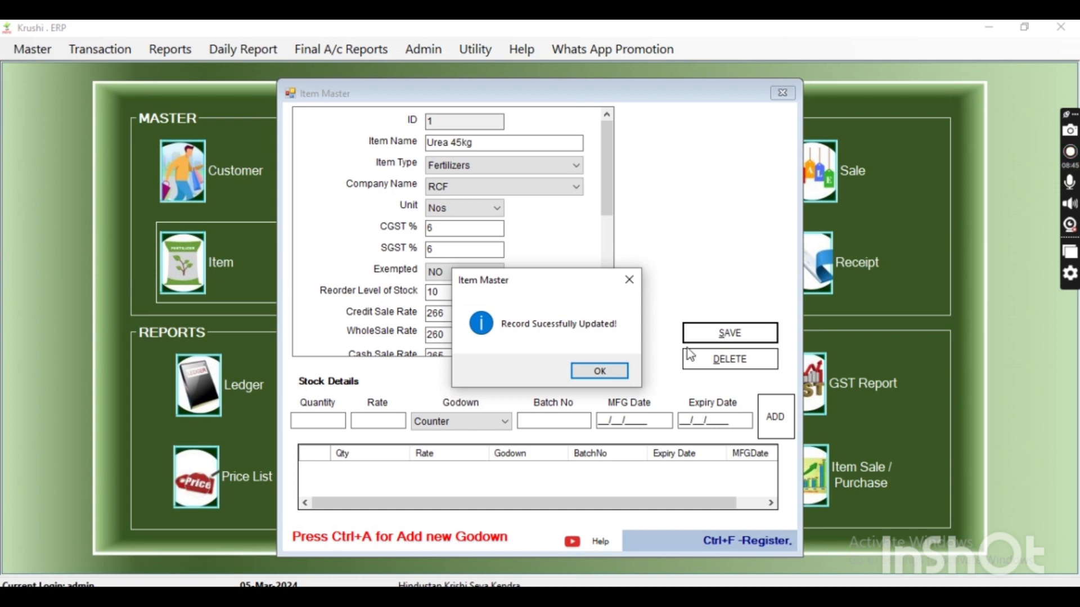
pyautogui.click(619, 371)
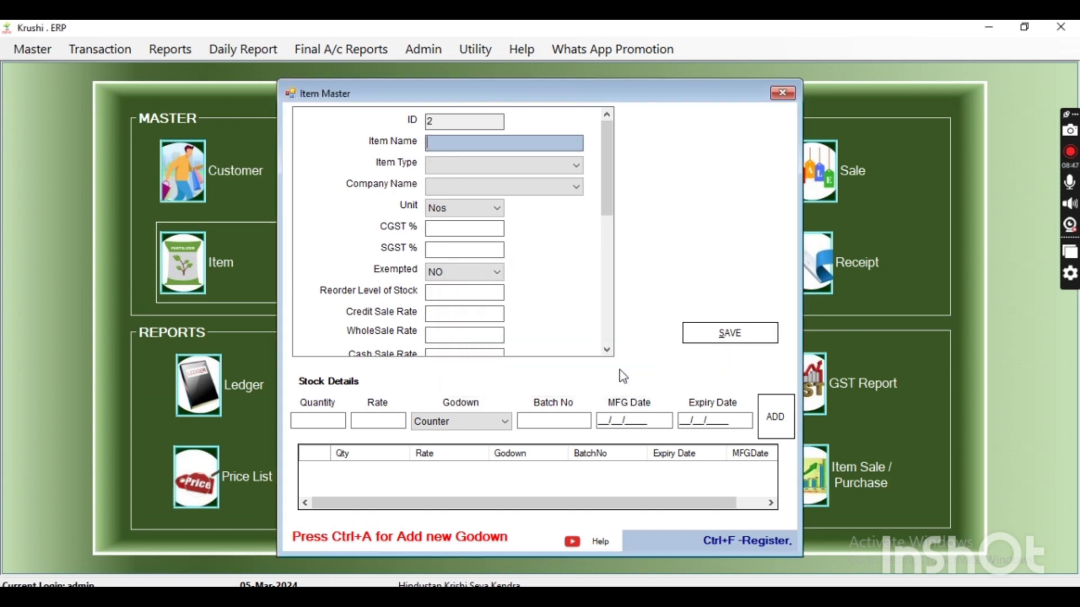
# Reopen the Urea 45kg record from the item register and delete the item, confirming the deletion
pyautogui.hotkey('ctrl', 'f')
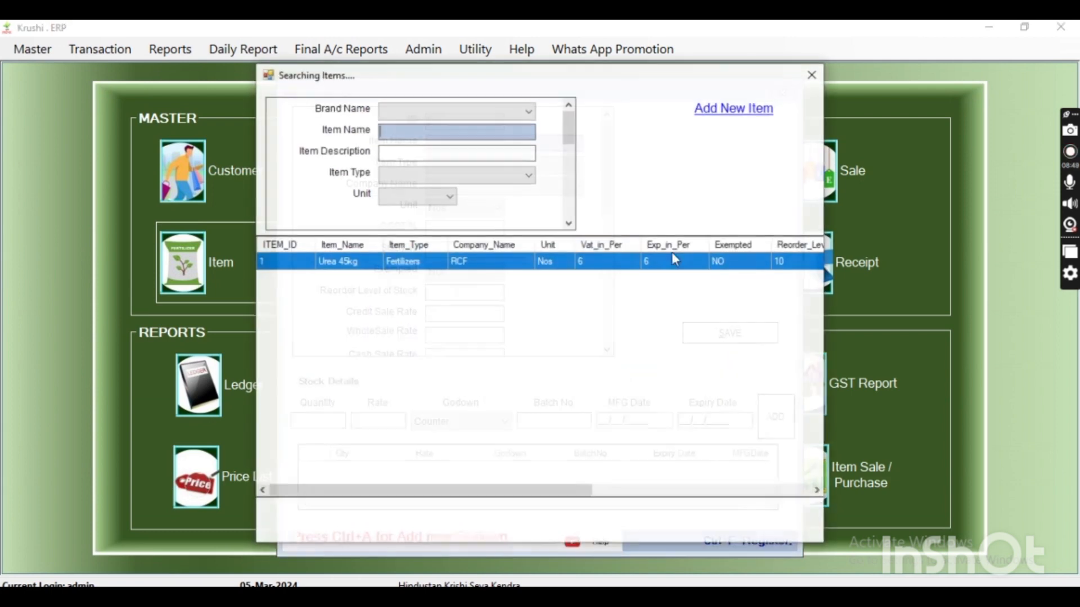
pyautogui.doubleClick(509, 264)
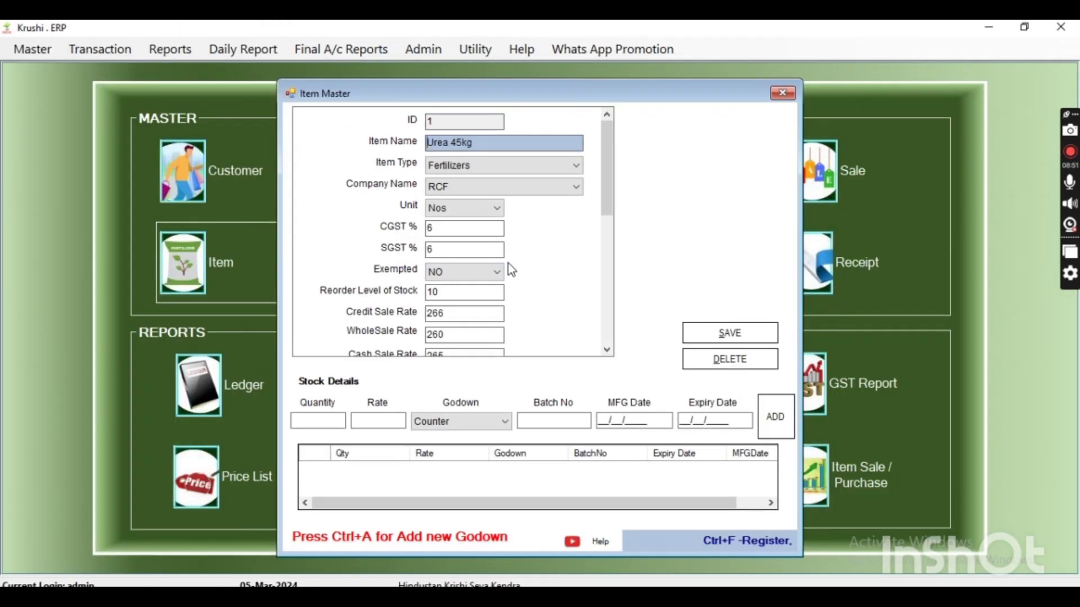
pyautogui.click(737, 370)
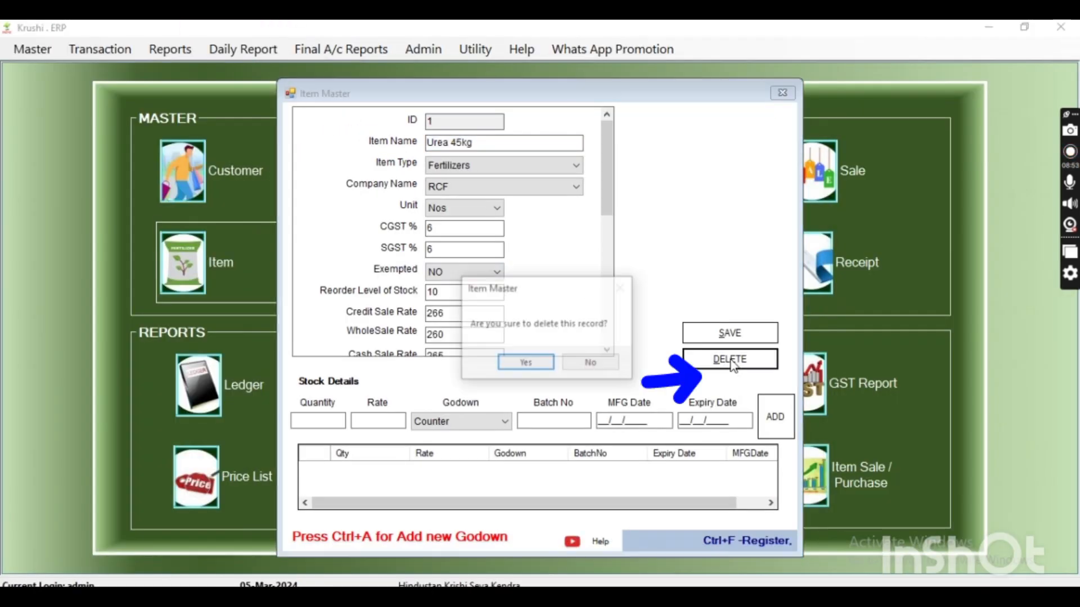
pyautogui.click(528, 366)
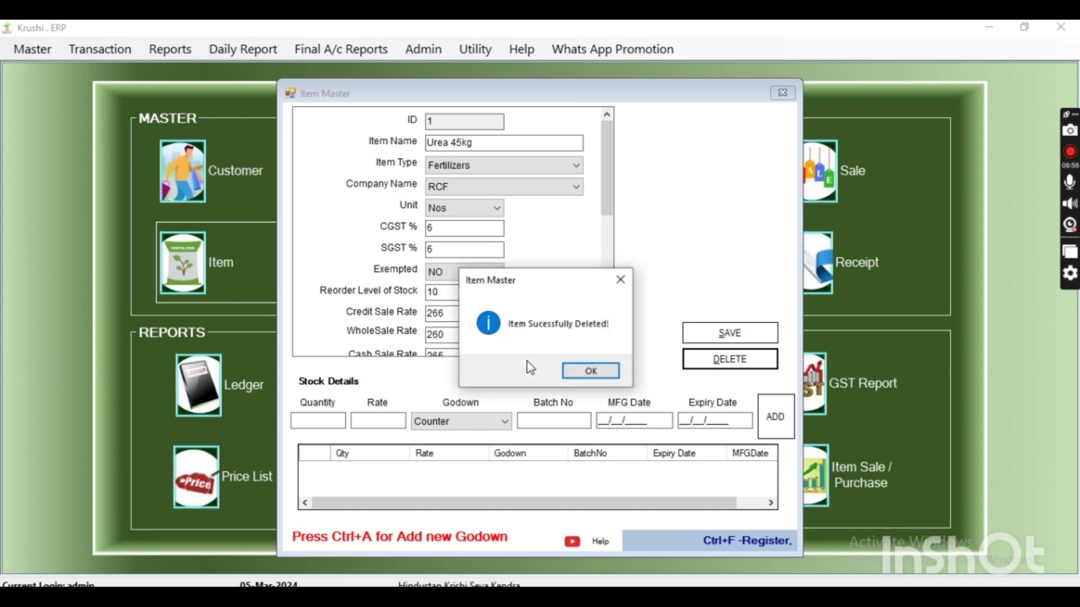
pyautogui.click(588, 372)
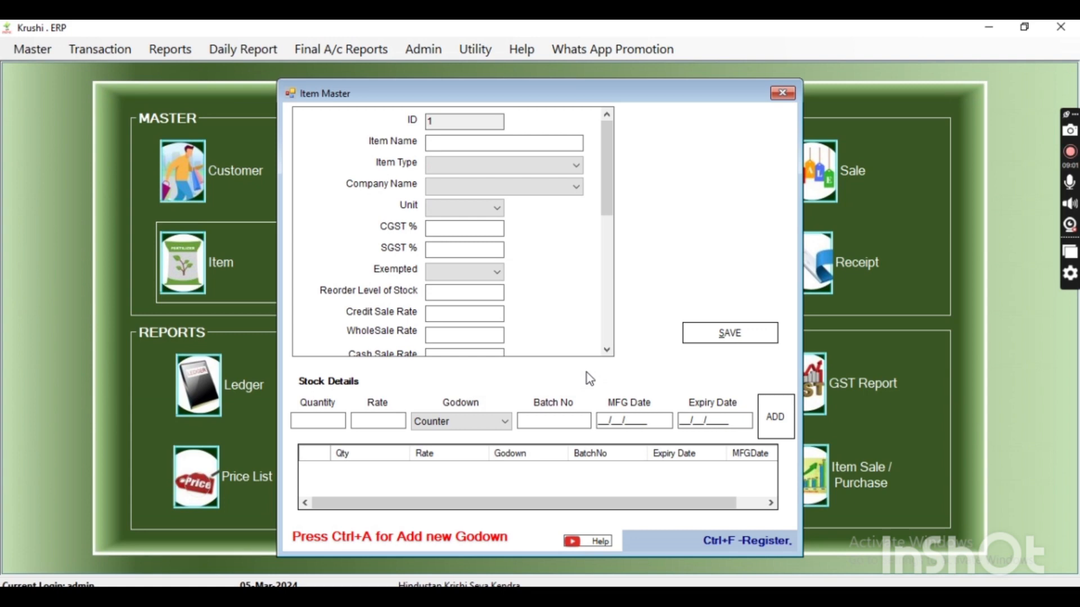